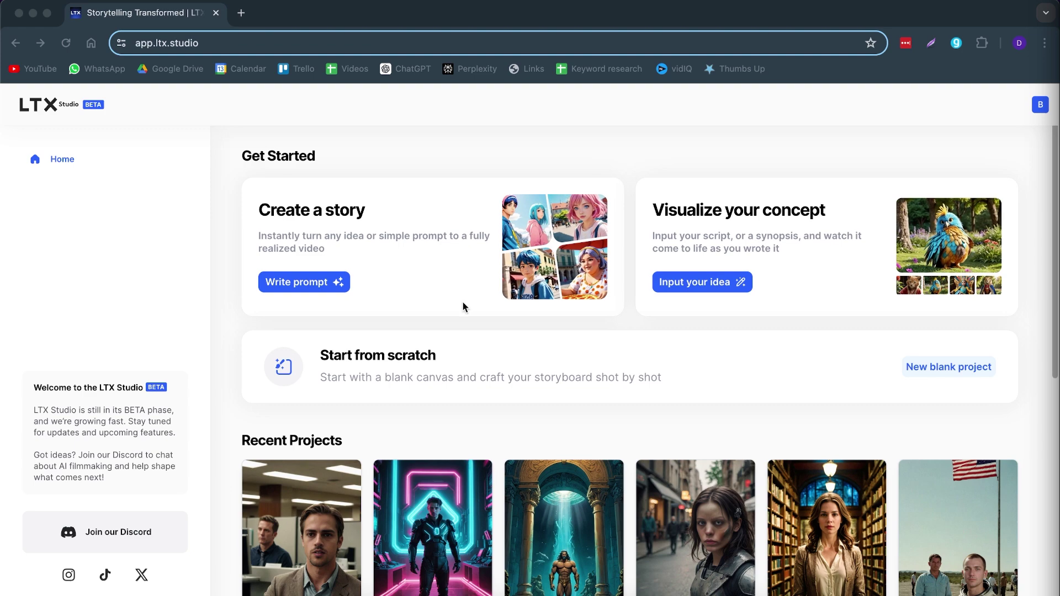
scroll(531, 312, "down", 3)
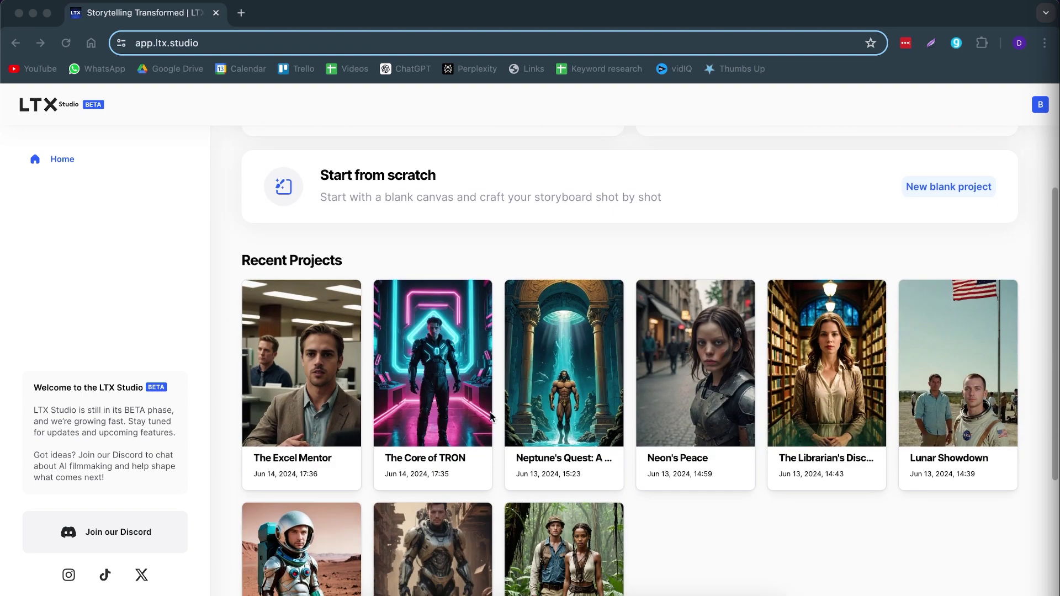
scroll(441, 380, "up", 2)
scroll(441, 381, "up", 2)
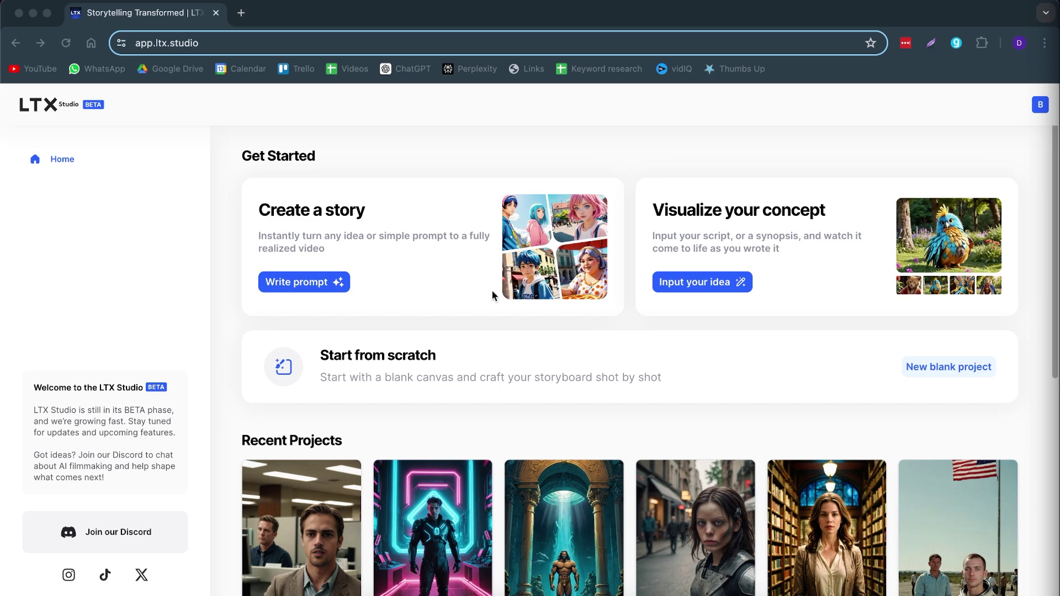
- Start a film from a written idea by pasting the Mars colony meteor-disaster synopsis and generating the project
left_click(302, 284)
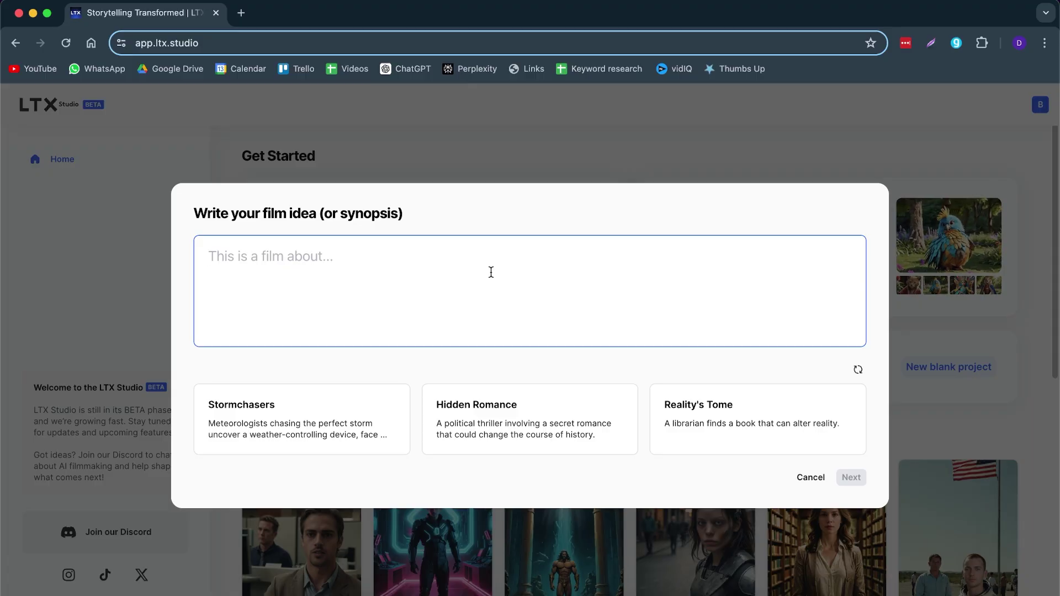
type("In the process of colonizing mars it goes horribly wrong. A meteor rain strikes down across the colonization's green houses. For the crew it becomes a challange to survive. Max the leader of the community is the last hope of saving humanity on mars.")
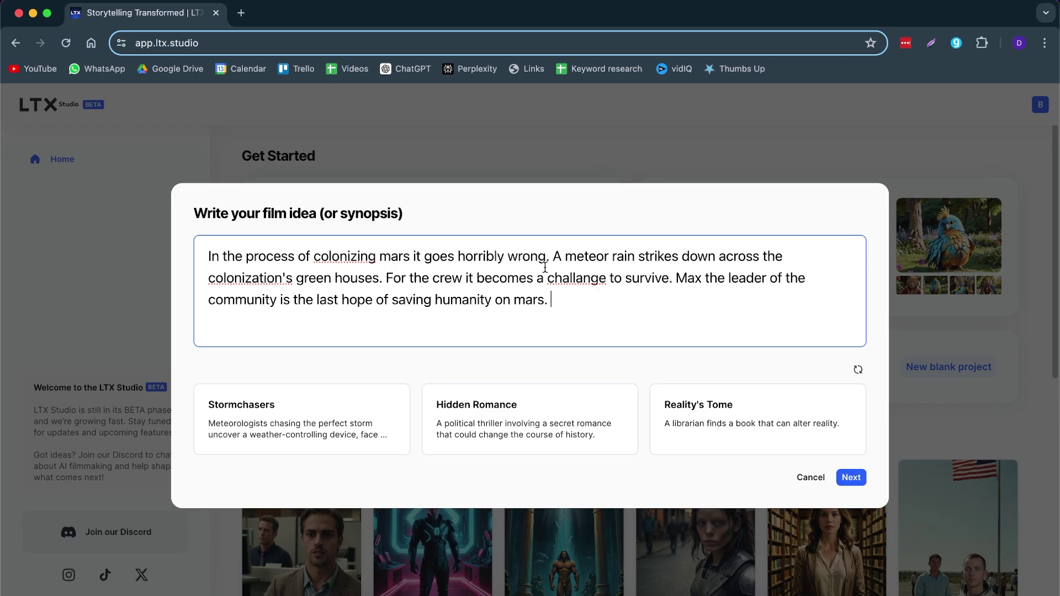
left_click(855, 478)
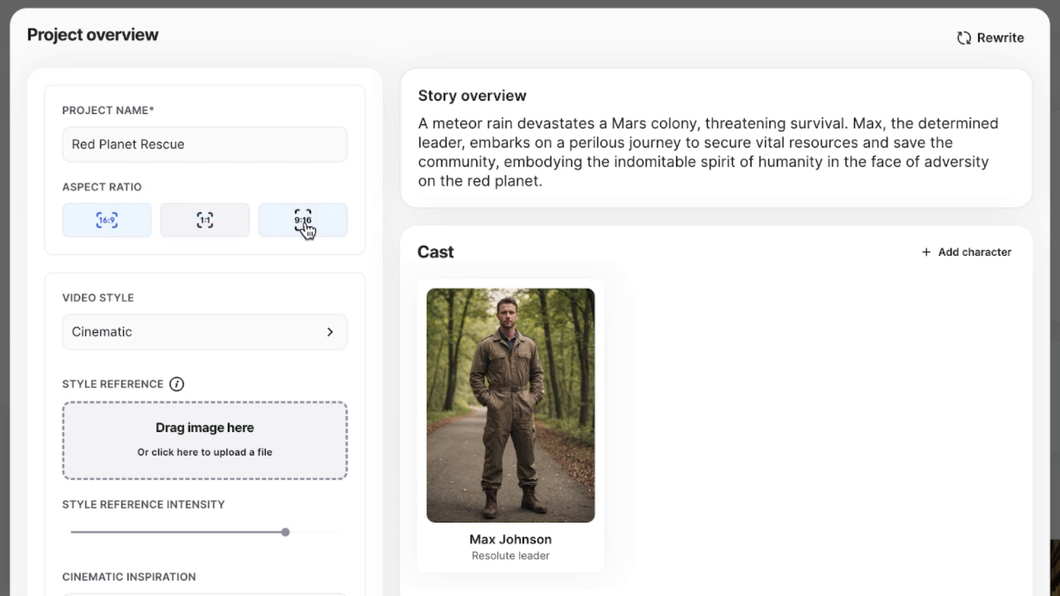
- Set the project's video style to Futuristic after briefly trying Comic book
left_click(165, 334)
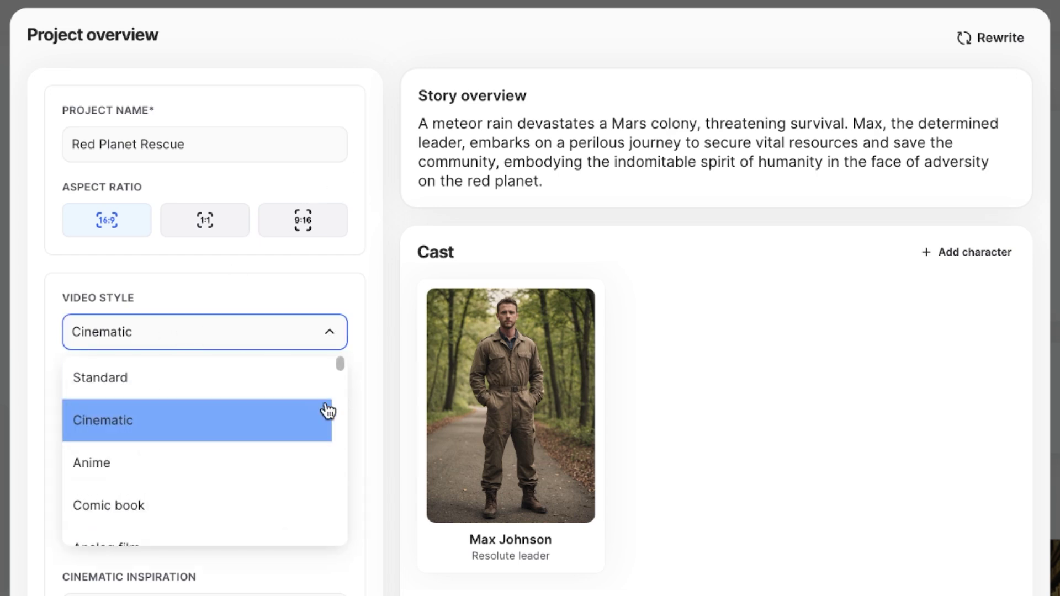
scroll(297, 422, "down", 5)
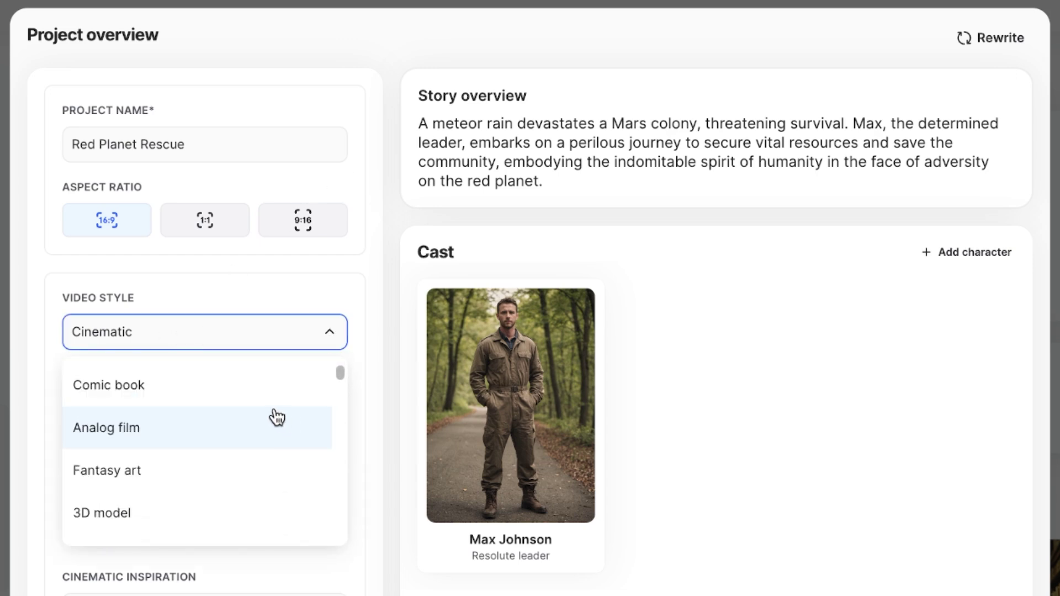
scroll(190, 427, "up", 5)
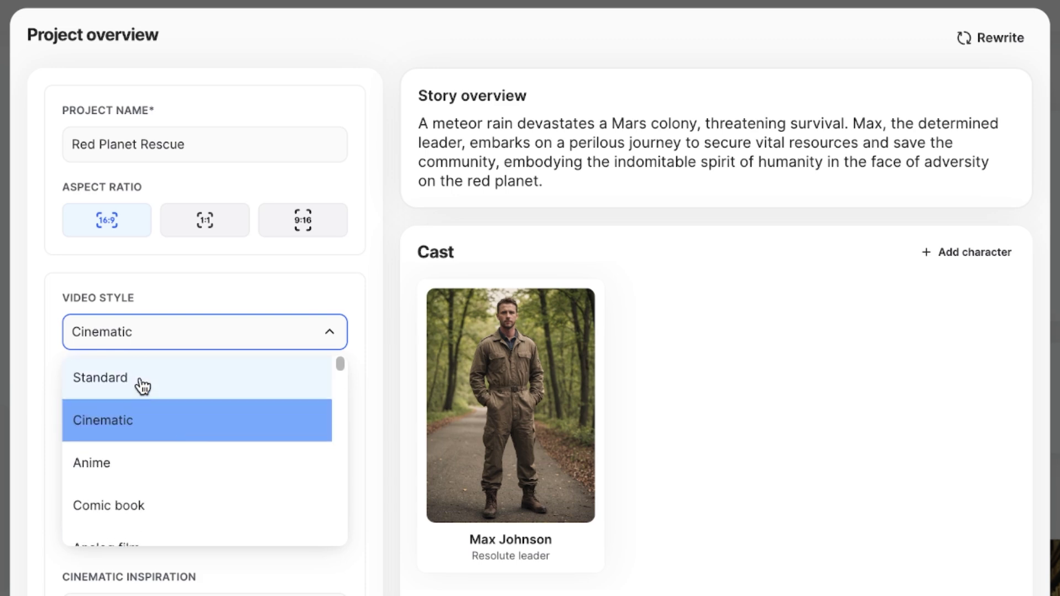
left_click(135, 495)
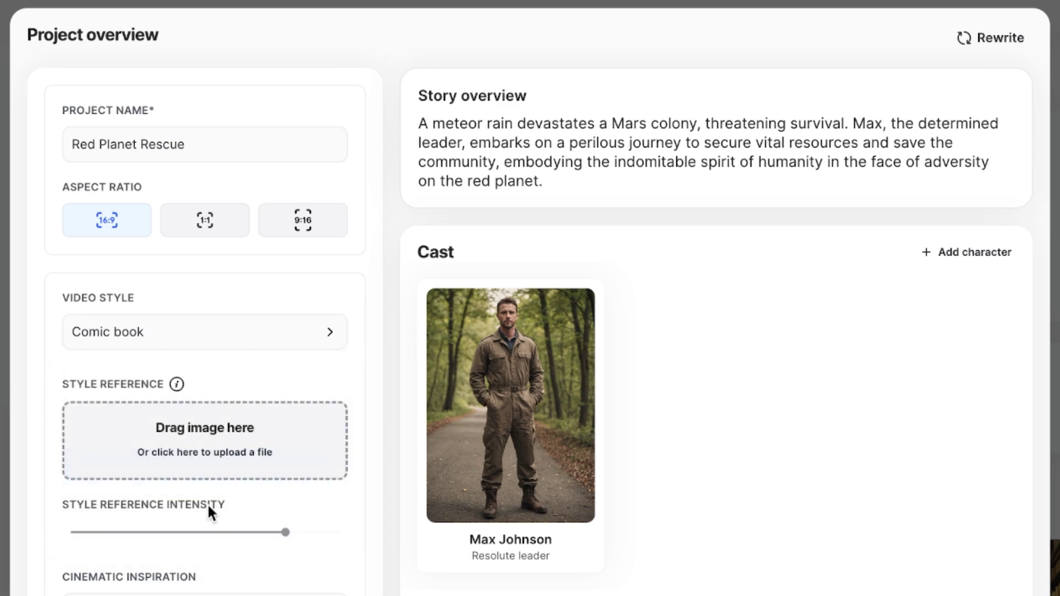
left_click(265, 327)
scroll(263, 414, "down", 3)
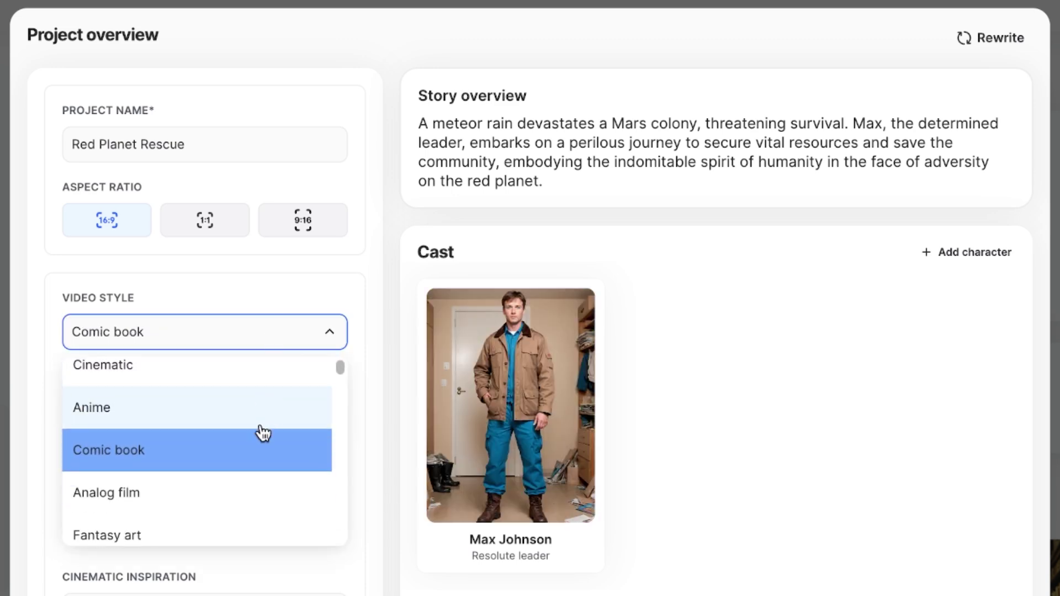
scroll(185, 472, "down", 4)
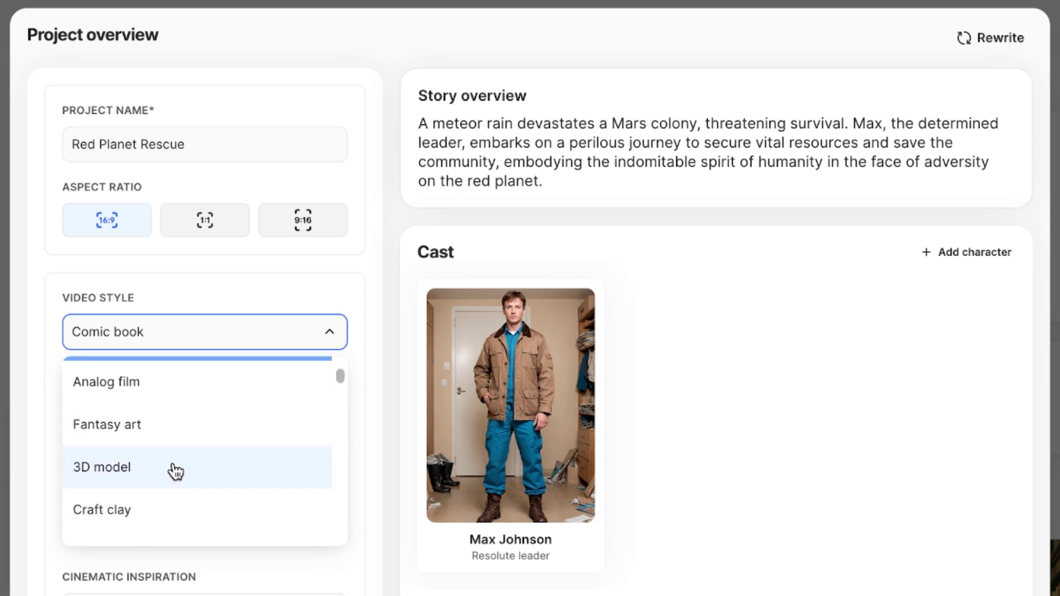
scroll(217, 452, "down", 5)
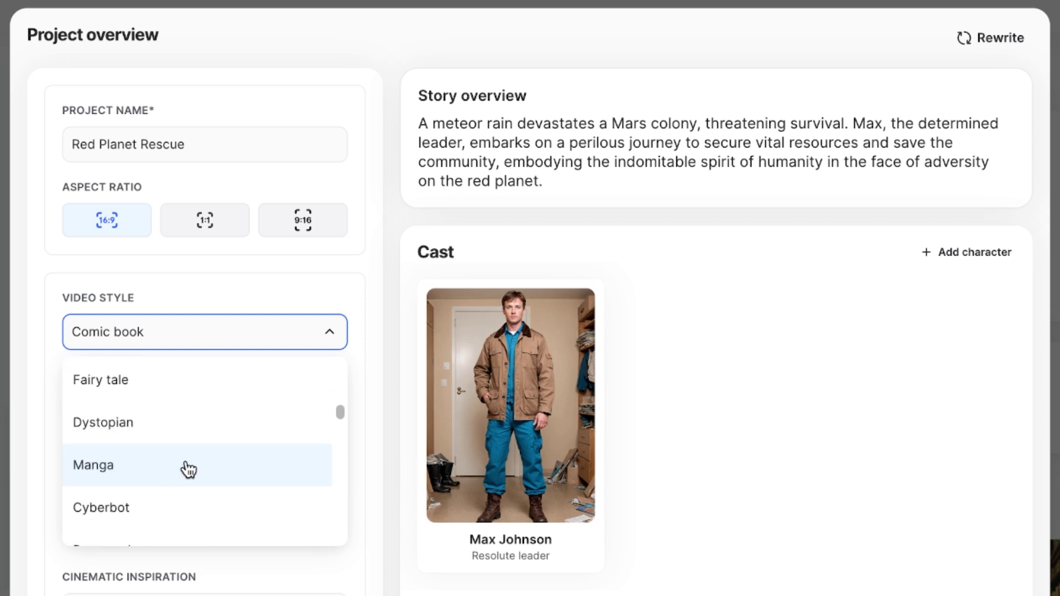
scroll(182, 449, "up", 3)
left_click(130, 383)
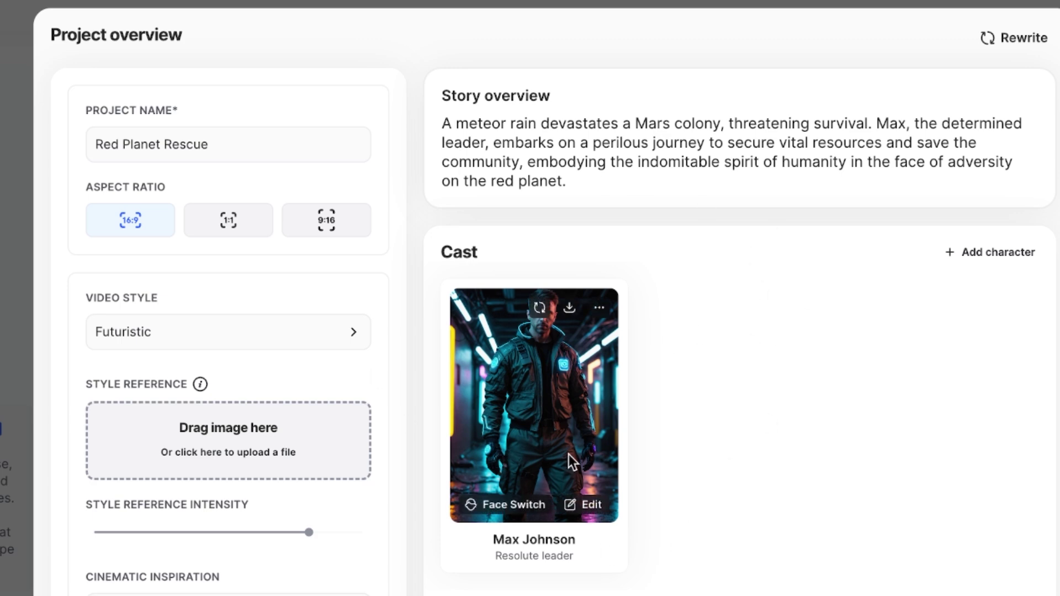
- Edit Max Johnson to age 50 and give him the Josh, deep voice
left_click(586, 507)
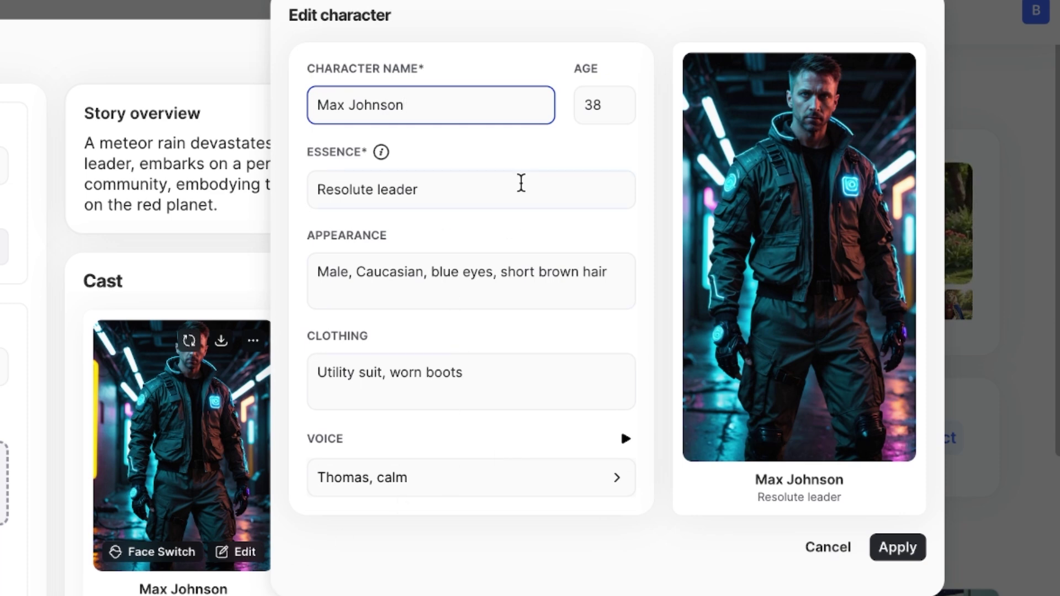
left_click(609, 106)
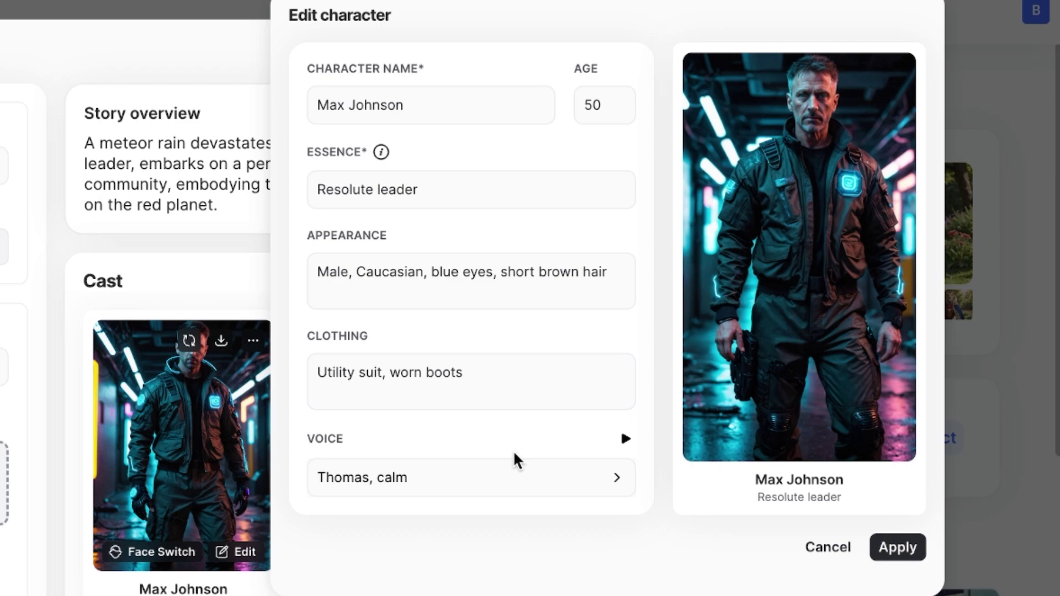
left_click(612, 483)
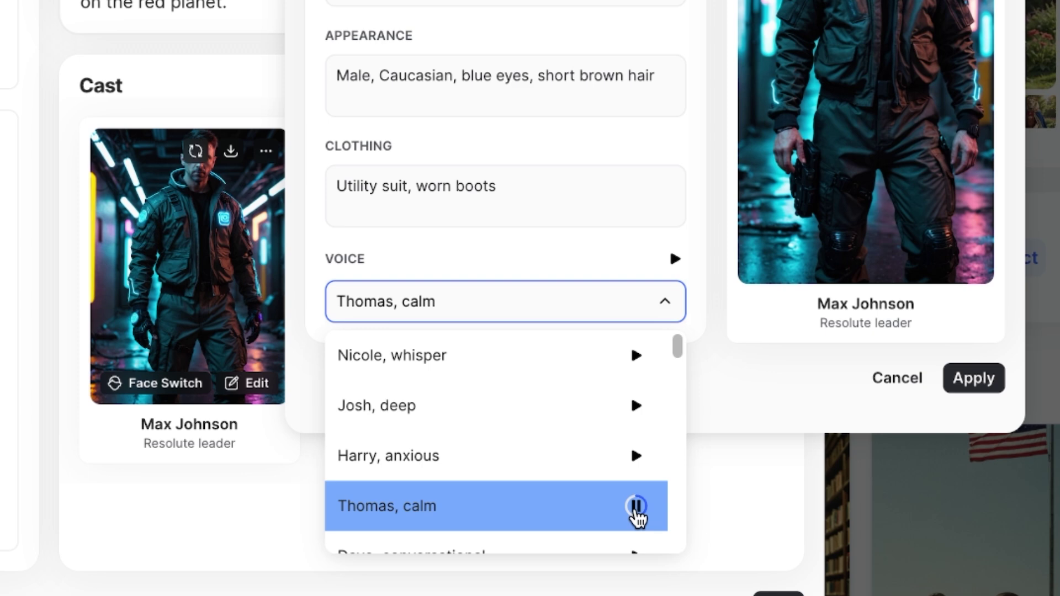
scroll(577, 480, "down", 2)
left_click(636, 443)
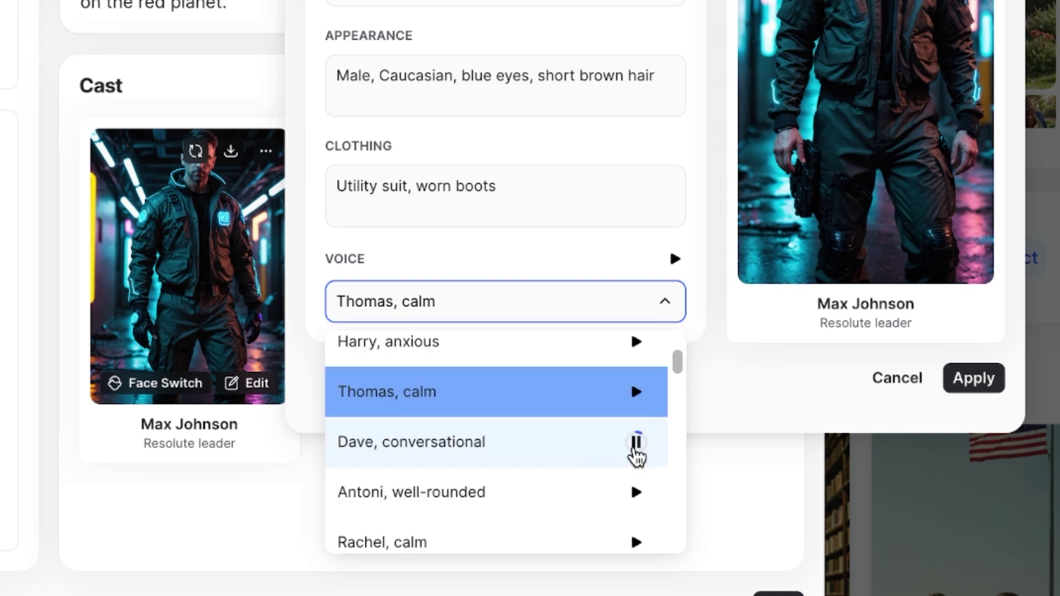
scroll(639, 442, "up", 2)
left_click(638, 408)
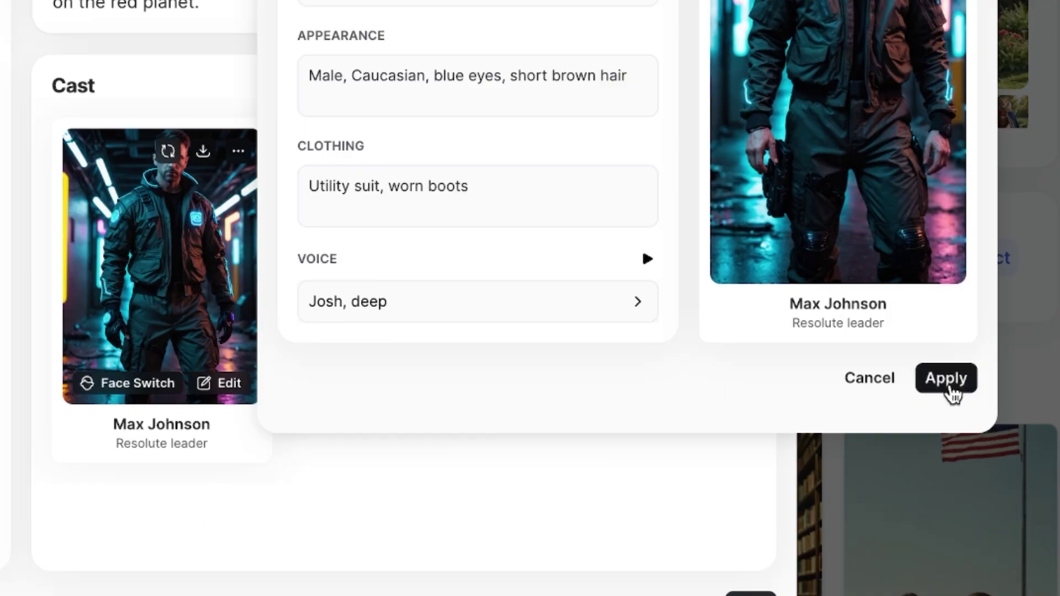
- Apply Max Johnson's character edits and start the project to generate the storyboard
left_click(944, 381)
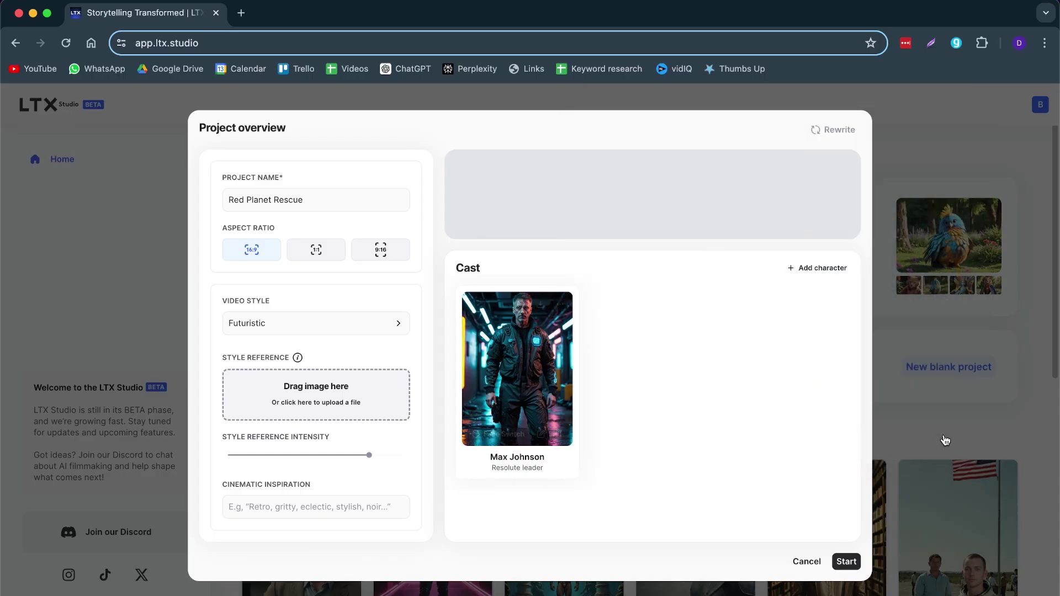
left_click(846, 561)
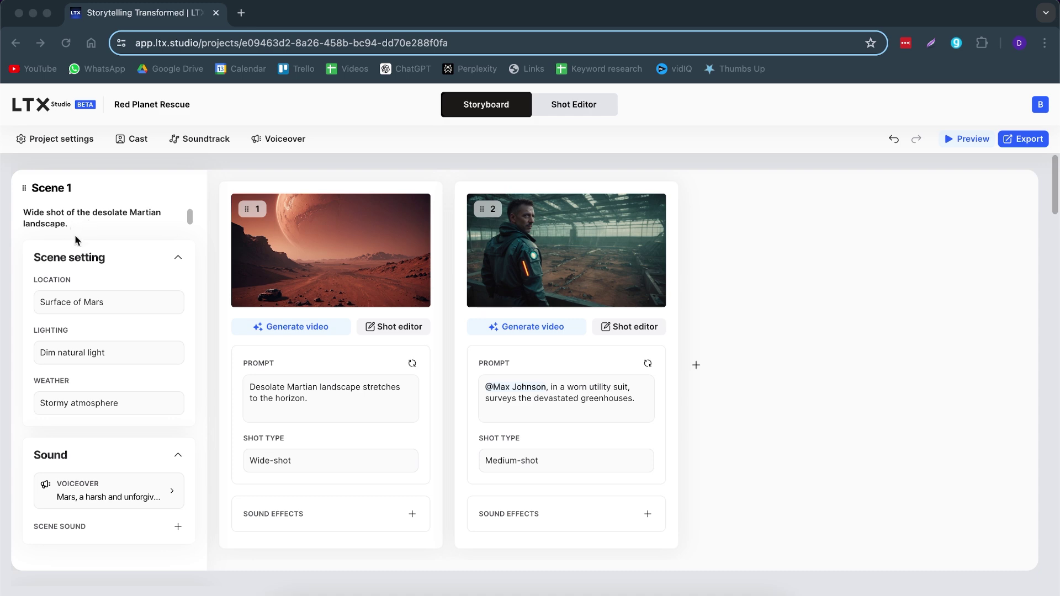
scroll(75, 234, "down", 1)
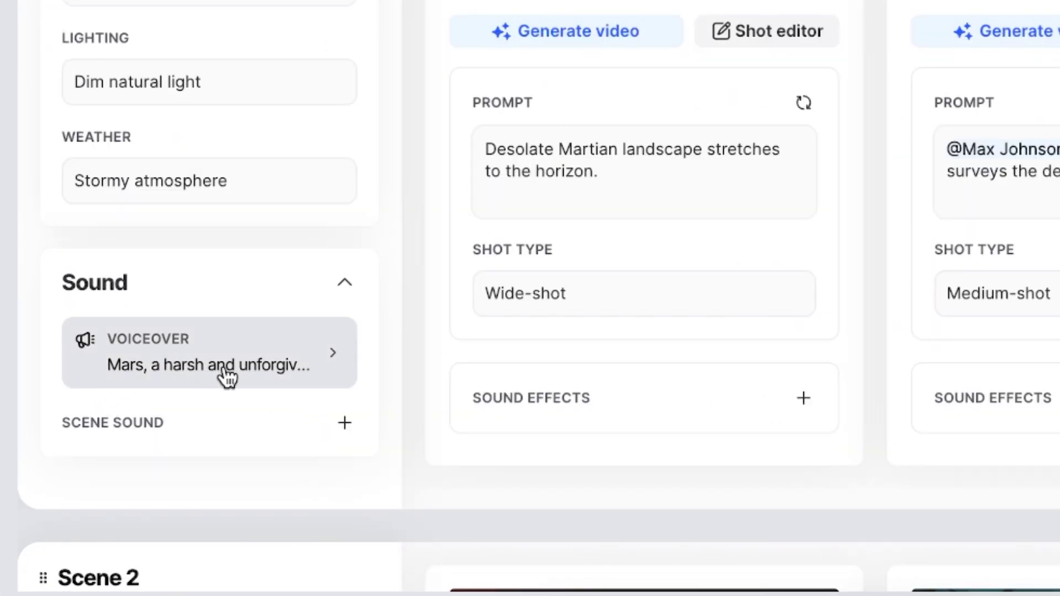
left_click(245, 368)
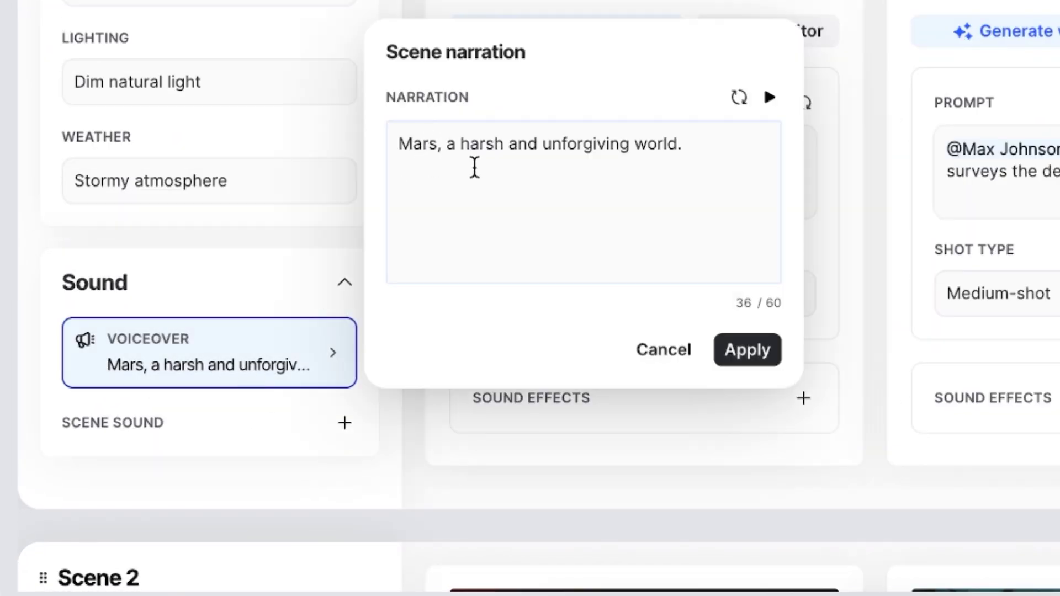
key("Escape")
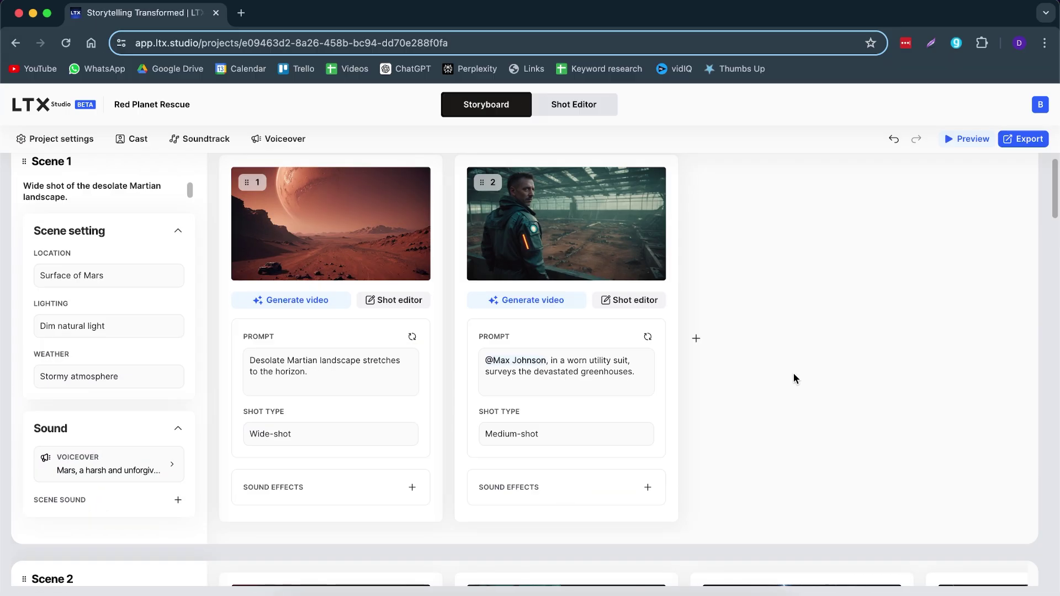
scroll(773, 378, "up", 1)
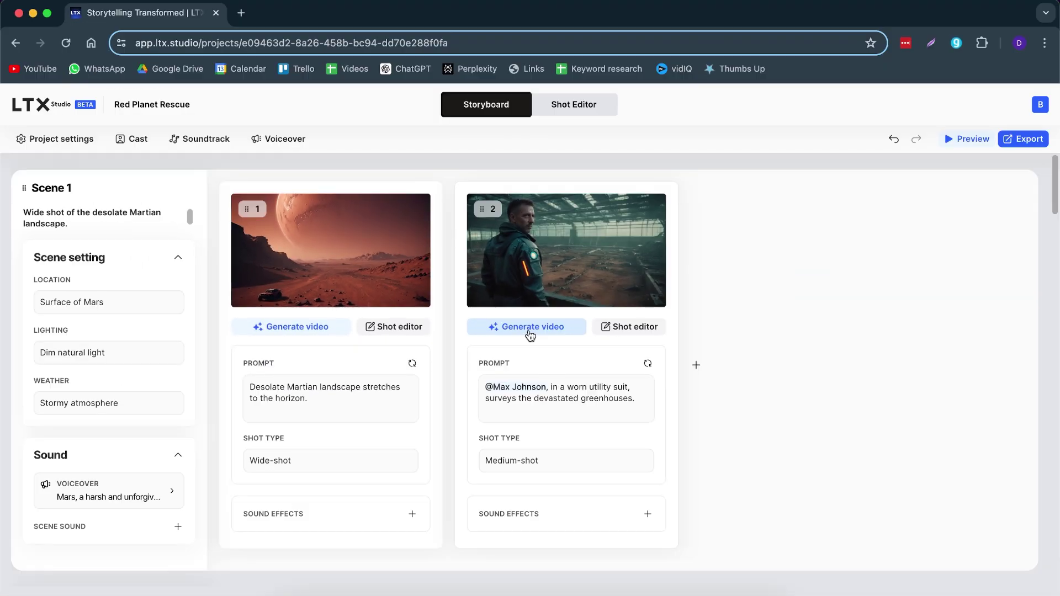
scroll(410, 303, "down", 6)
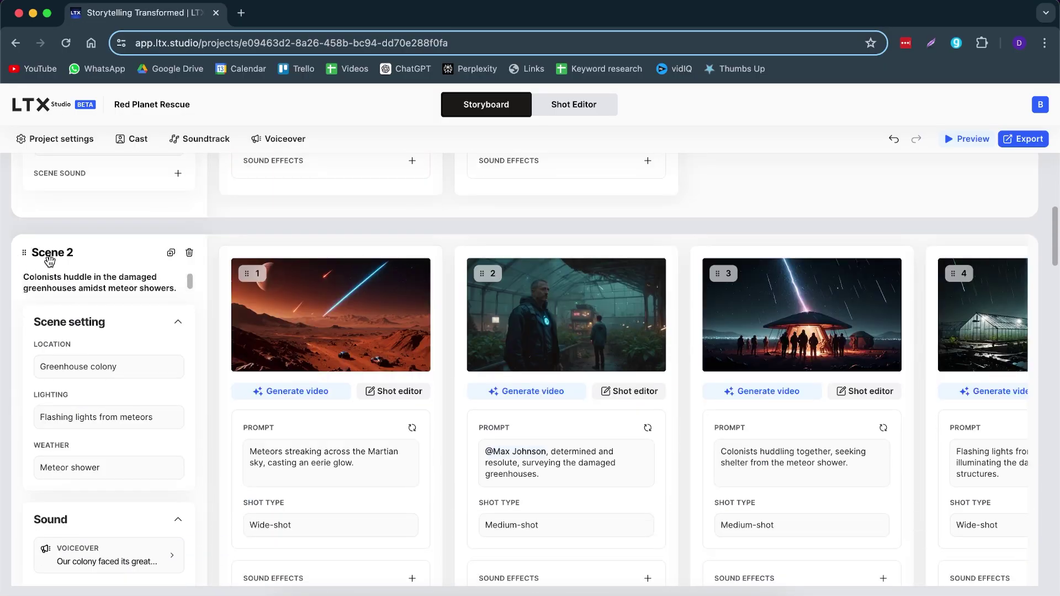
scroll(71, 270, "down", 2)
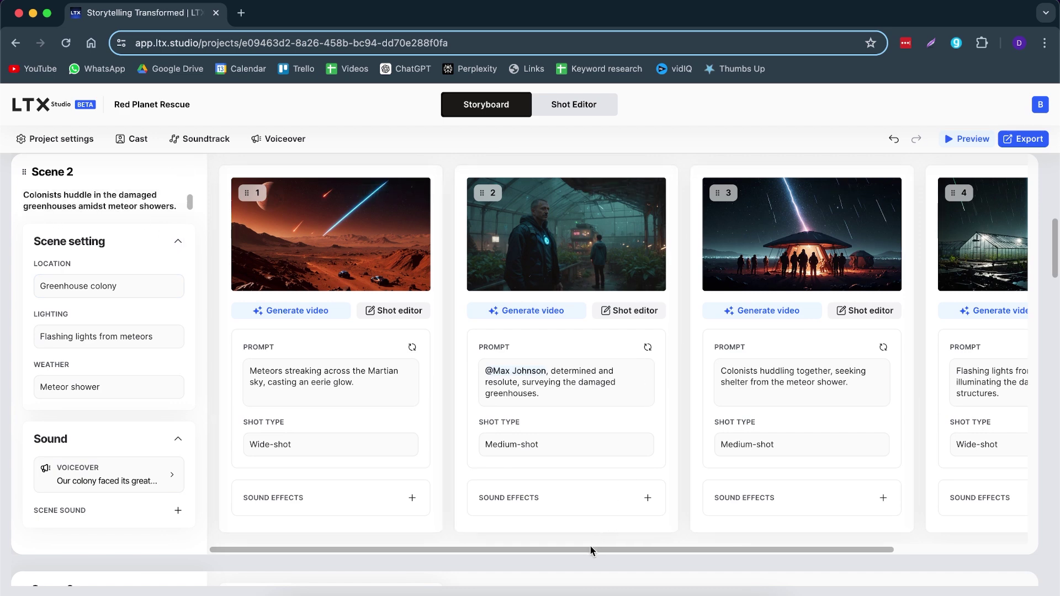
mouse_move(590, 547)
left_mouse_down()
mouse_move(714, 537)
mouse_move(575, 539)
left_mouse_up()
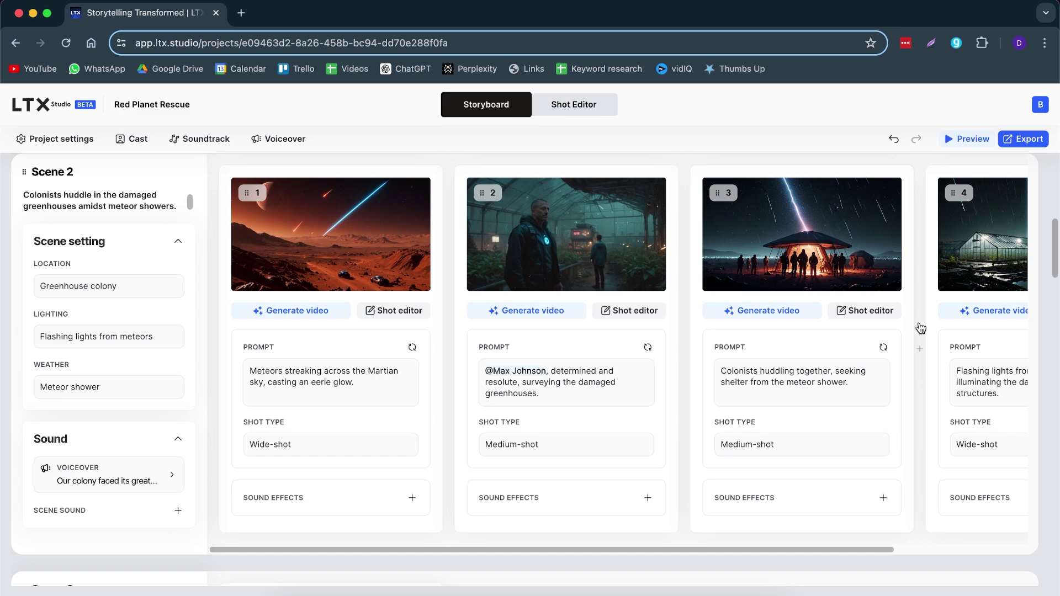
scroll(497, 330, "up", 4)
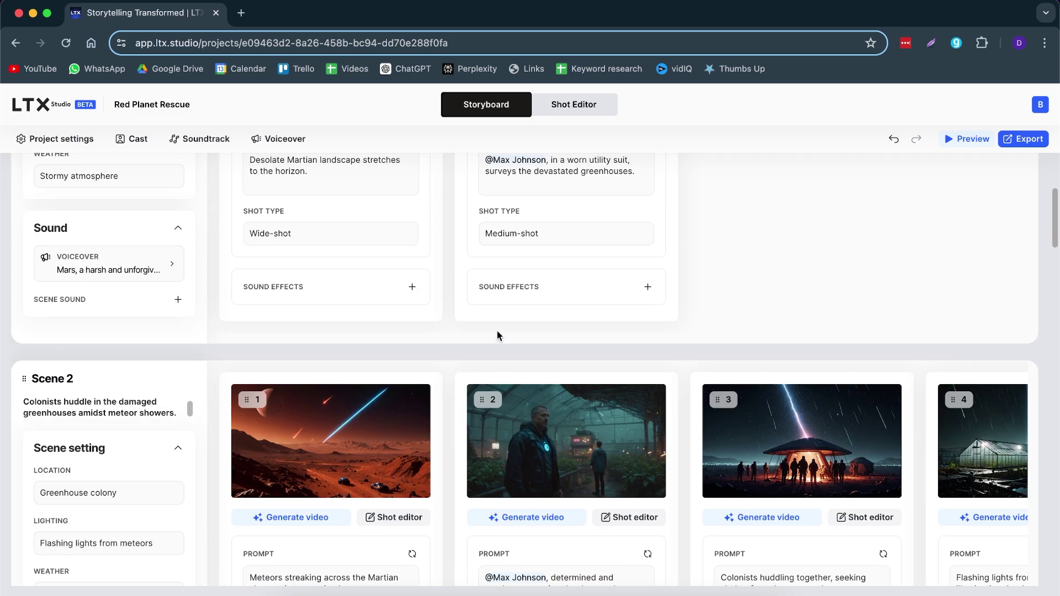
scroll(607, 331, "down", 2)
scroll(759, 332, "down", 4)
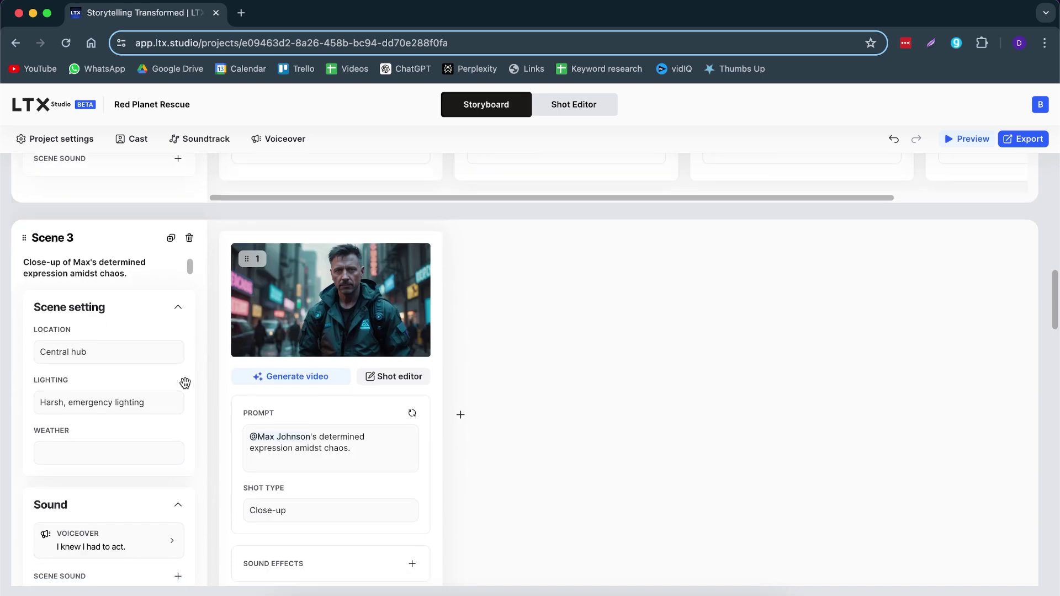
- Apply Scene 4's resource-securing narration and make shot 2 a Medium-Shot
scroll(61, 365, "down", 5)
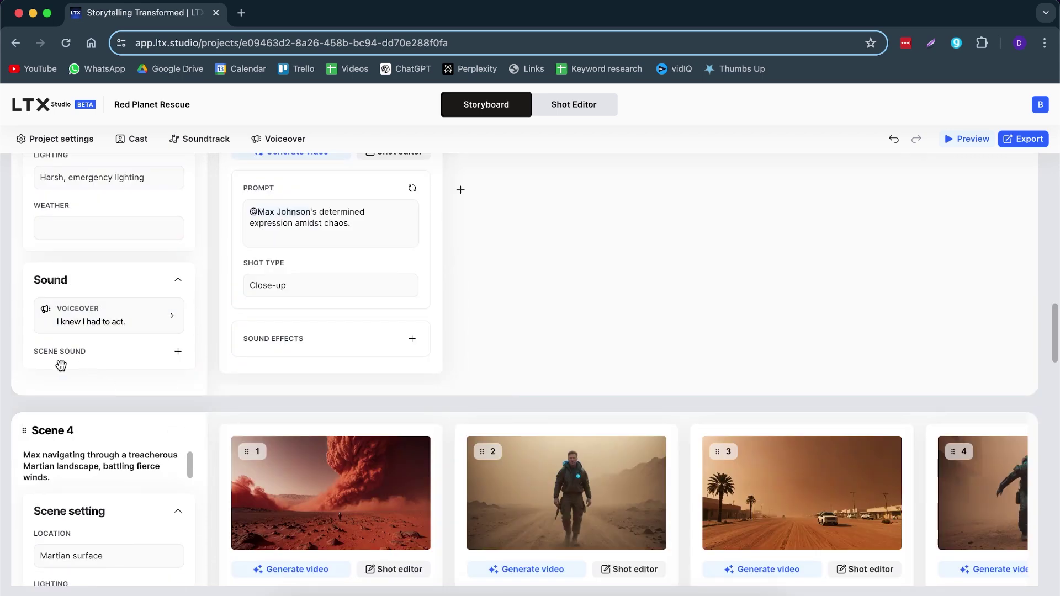
scroll(248, 378, "down", 5)
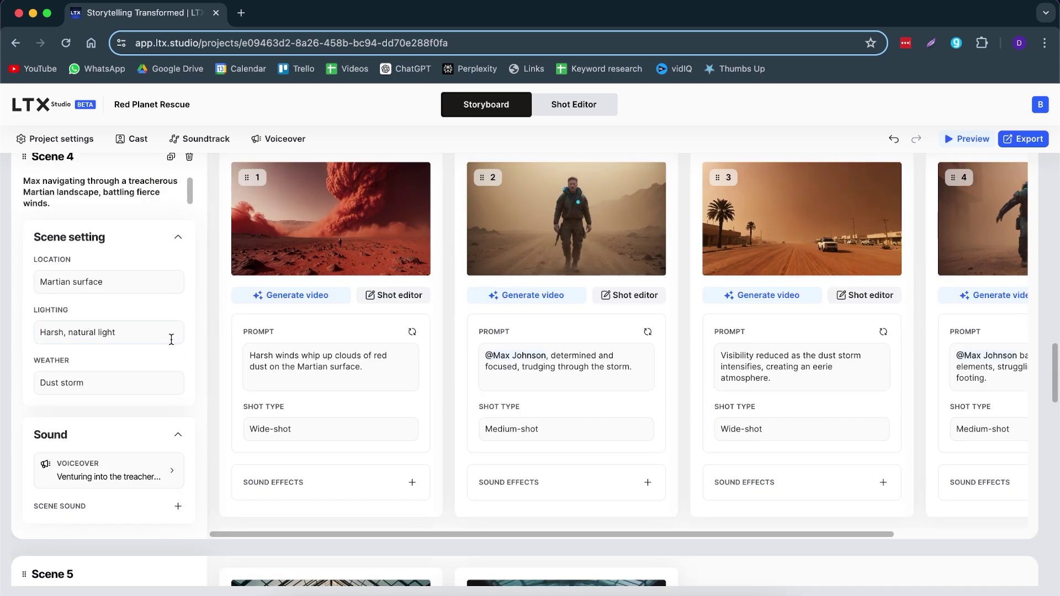
left_click(109, 481)
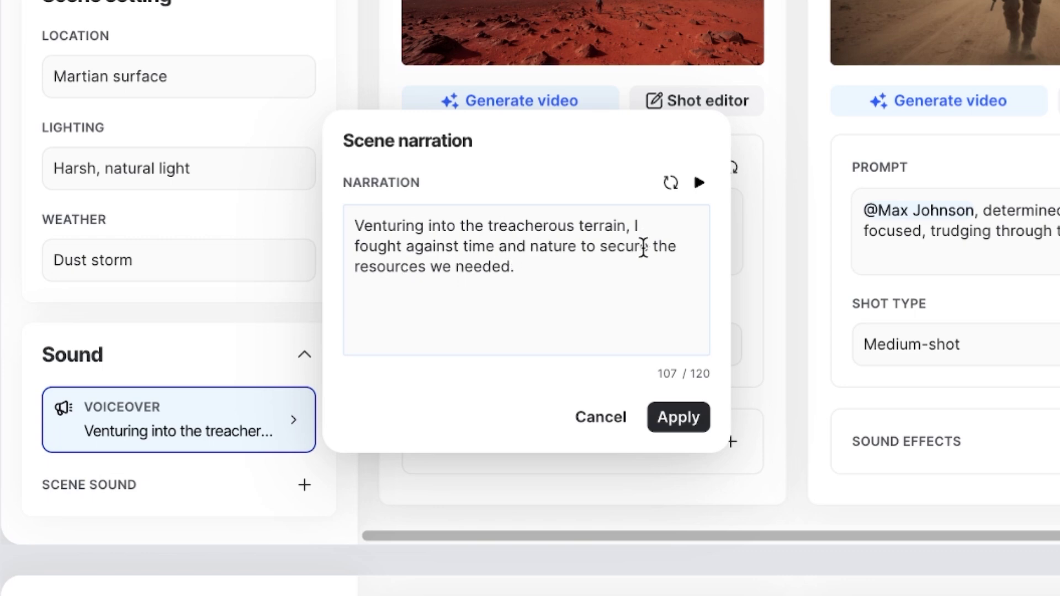
left_click(953, 339)
left_click(911, 499)
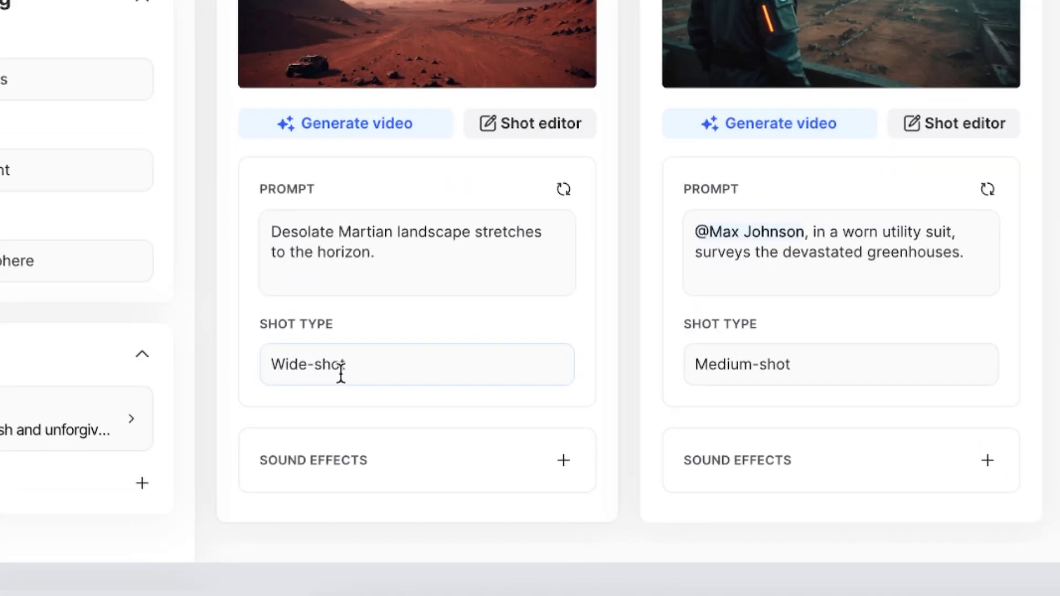
- Change Scene 1's first shot to a Bird's eye view and select shot 2's prompt
left_click(341, 373)
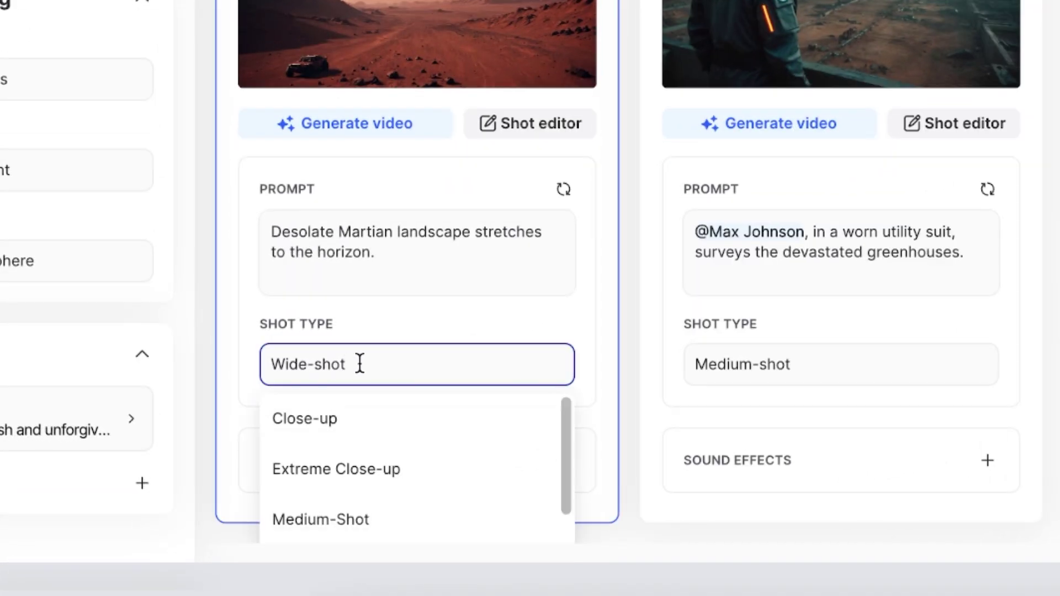
scroll(360, 361, "down", 1)
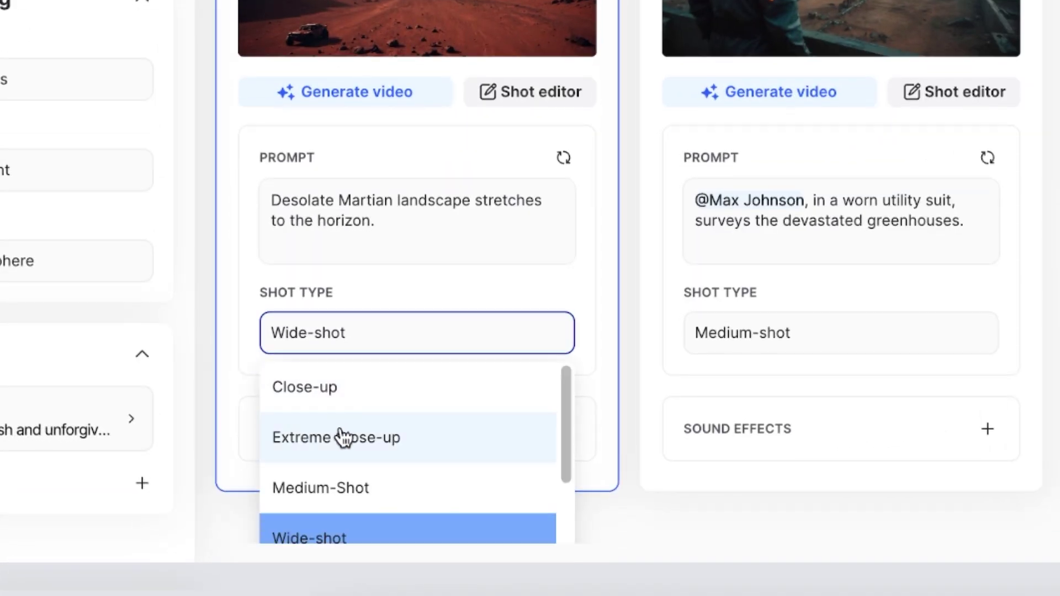
scroll(342, 438, "down", 1)
scroll(350, 447, "down", 1)
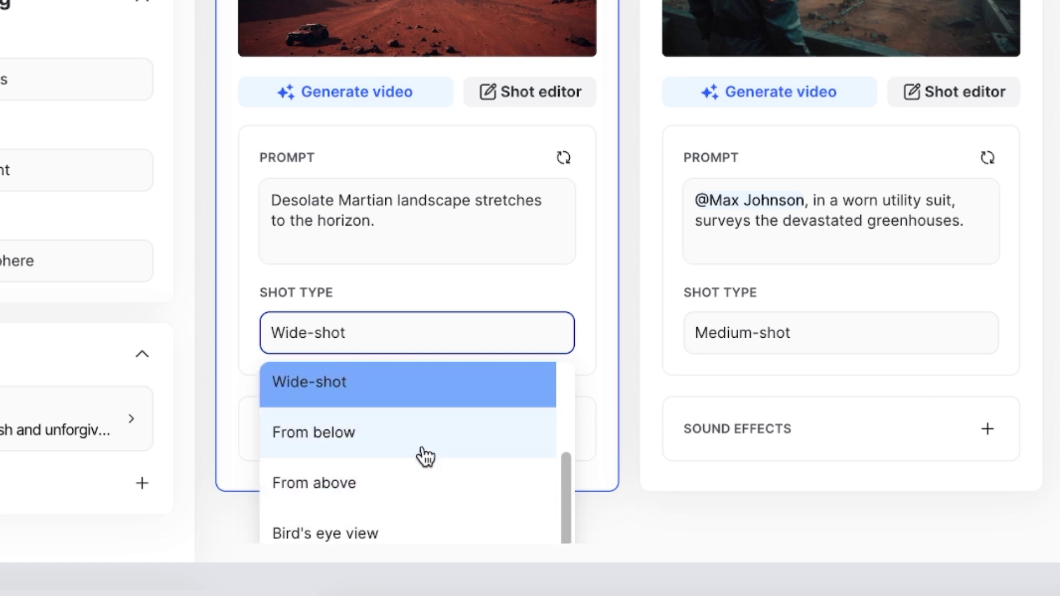
scroll(406, 464, "down", 1)
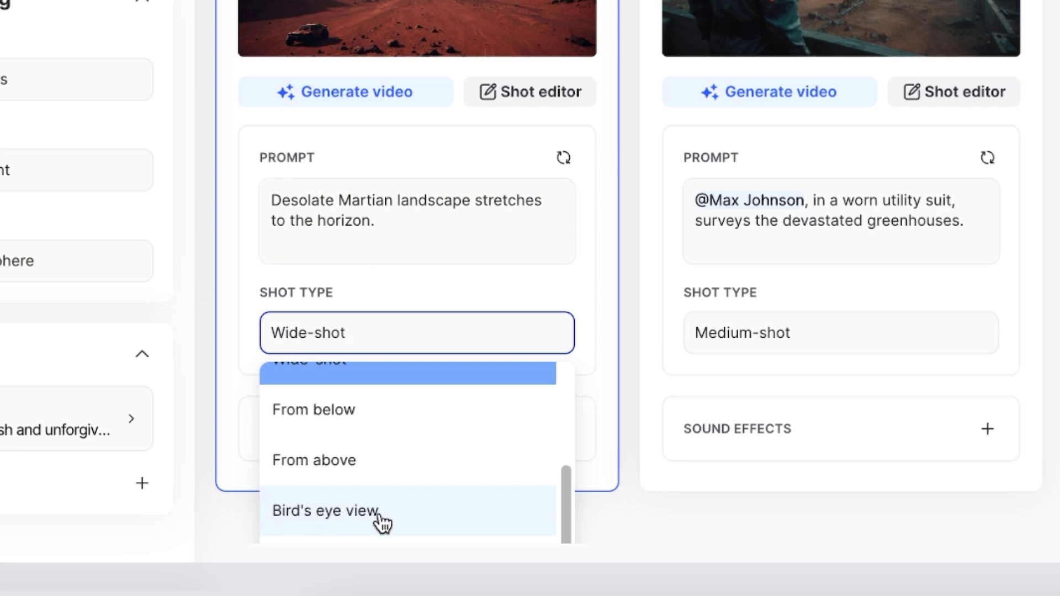
left_click(333, 510)
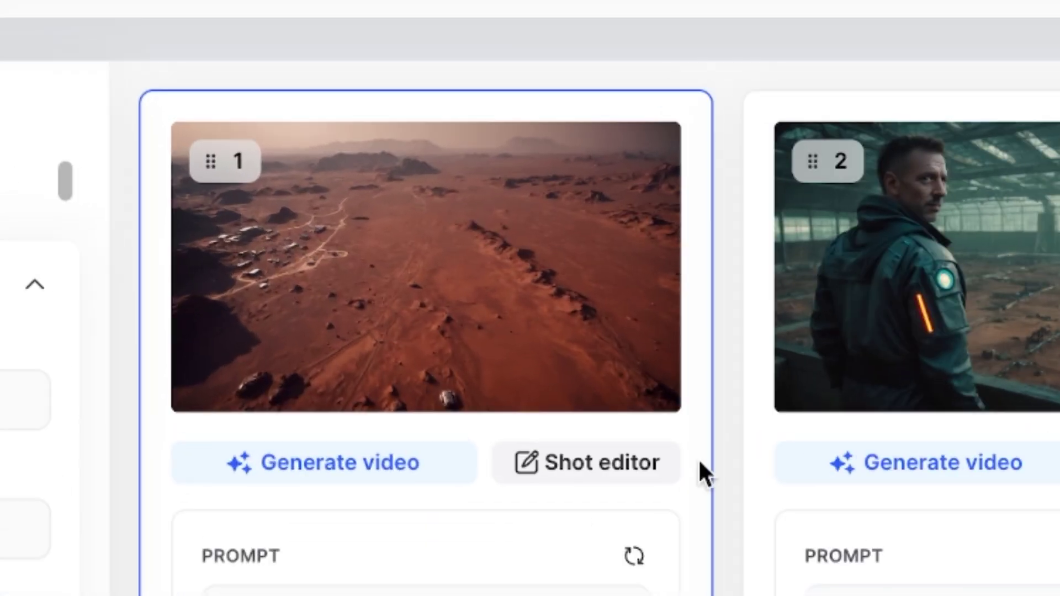
mouse_move(464, 241)
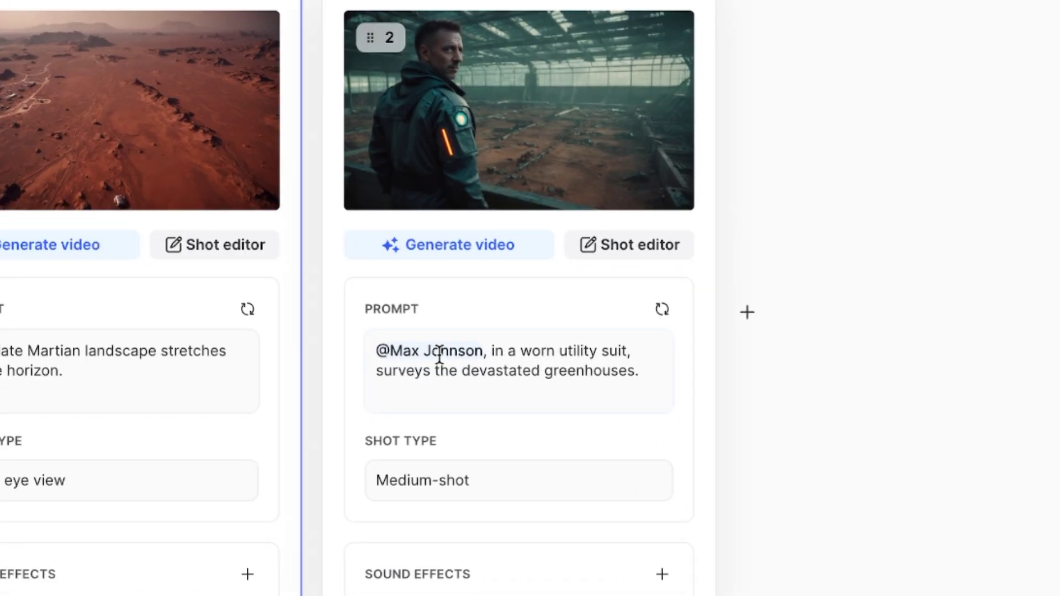
left_click(521, 388)
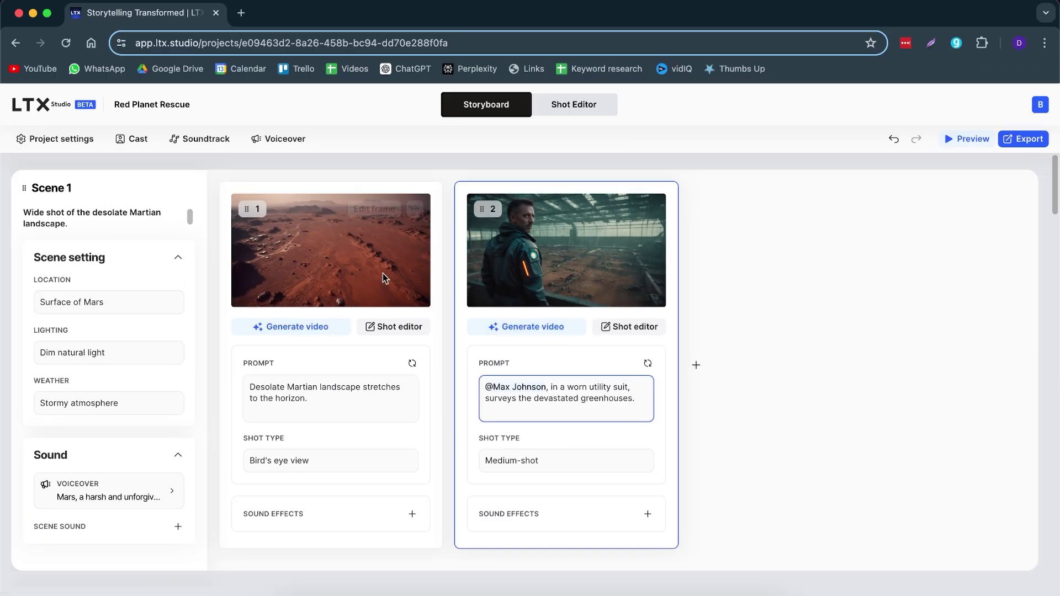
- Review the resolute leader's details in the Cast, then begin a Face Switch upload
left_click(138, 141)
mouse_move(328, 344)
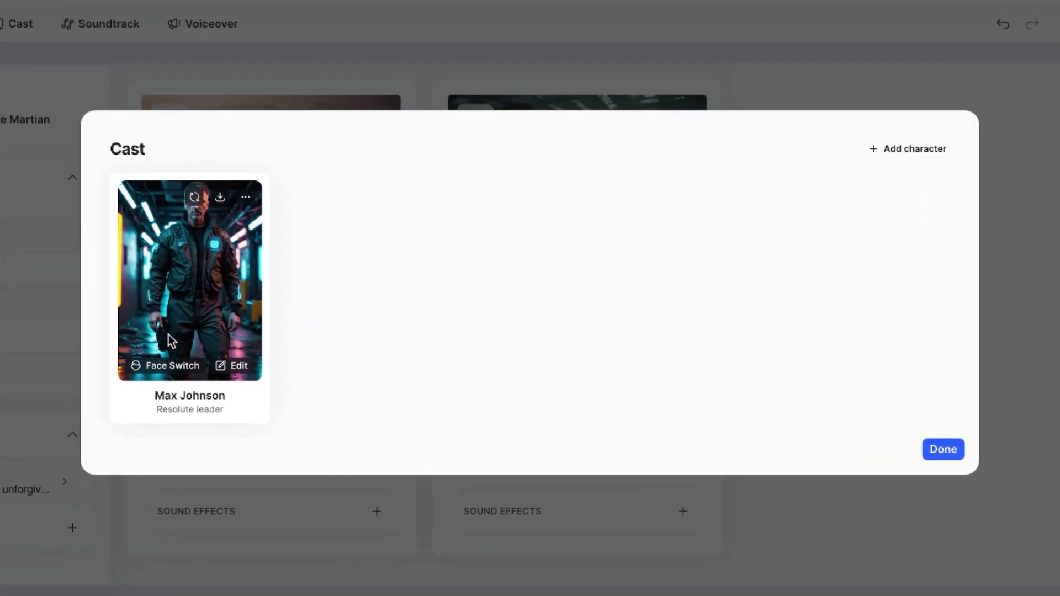
left_click(223, 366)
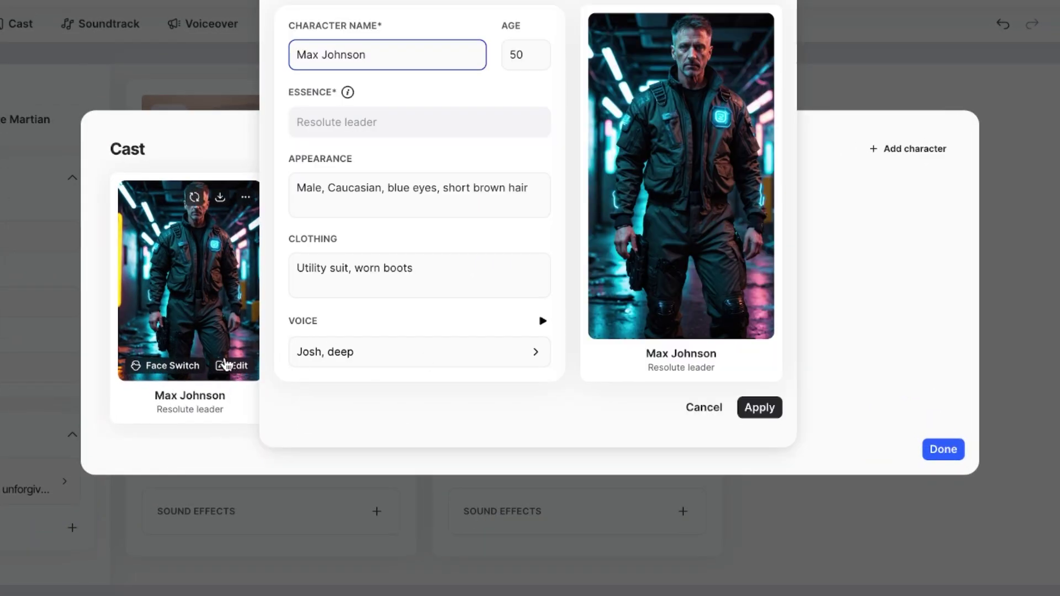
left_click(224, 364)
left_click(143, 366)
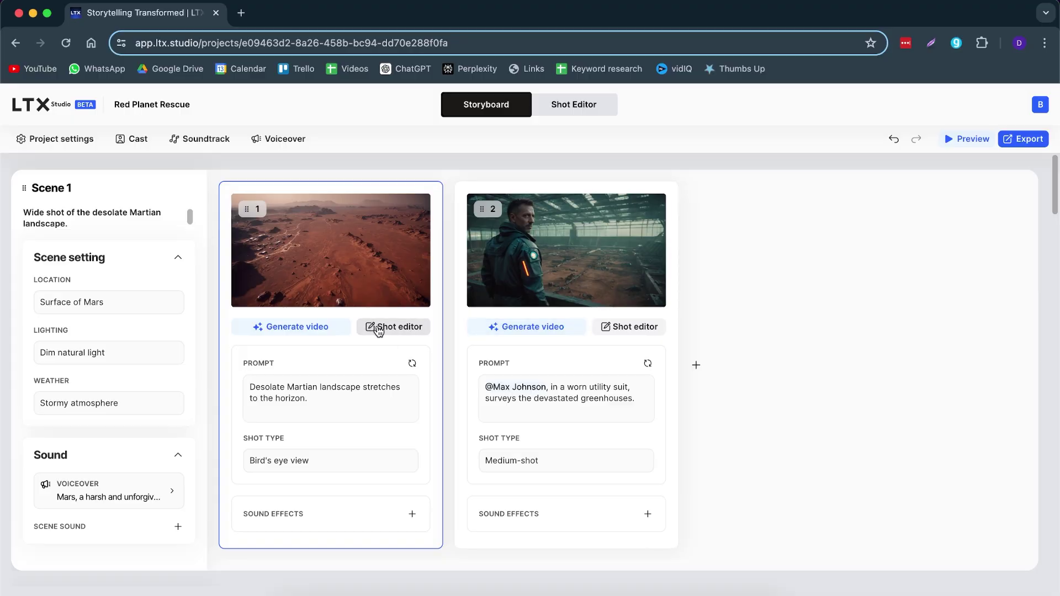
- Open shot 1 in the Shot Editor, toggle the negative prompt and reveal scene overrides
left_click(378, 329)
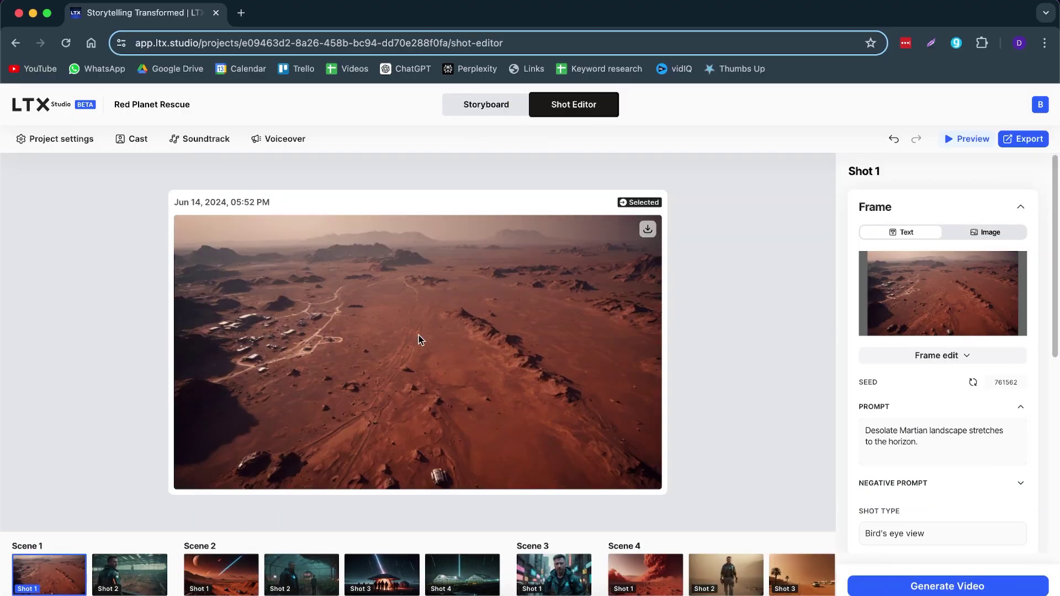
scroll(992, 334, "down", 1)
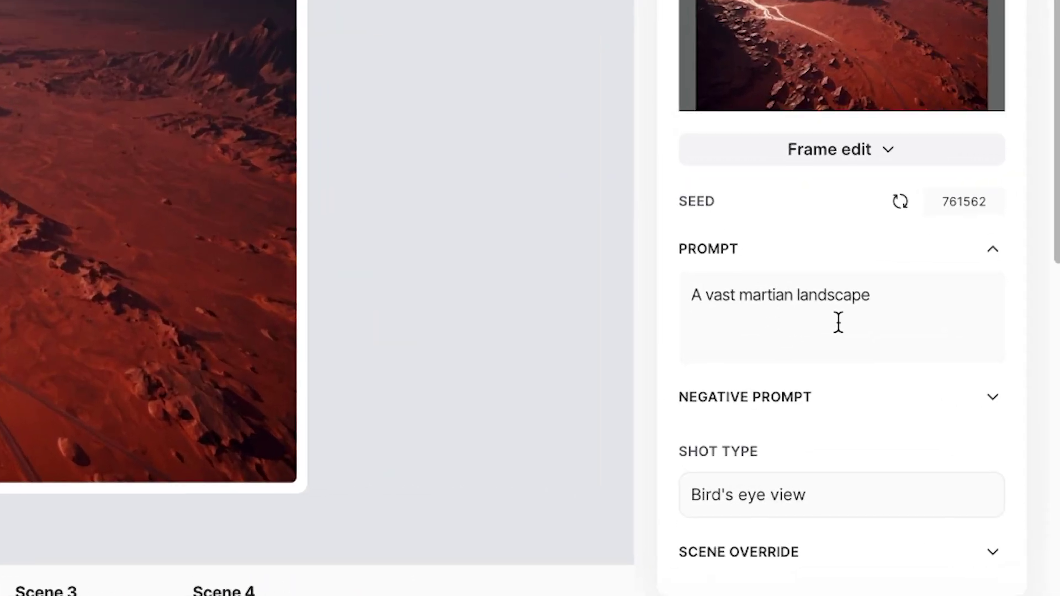
scroll(784, 287, "down", 5)
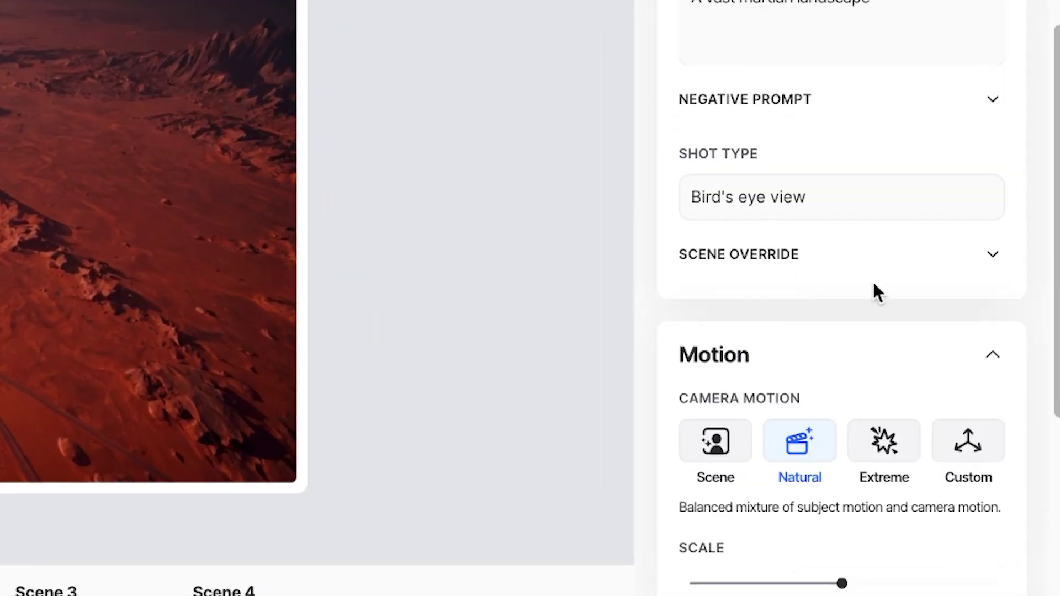
left_click(788, 110)
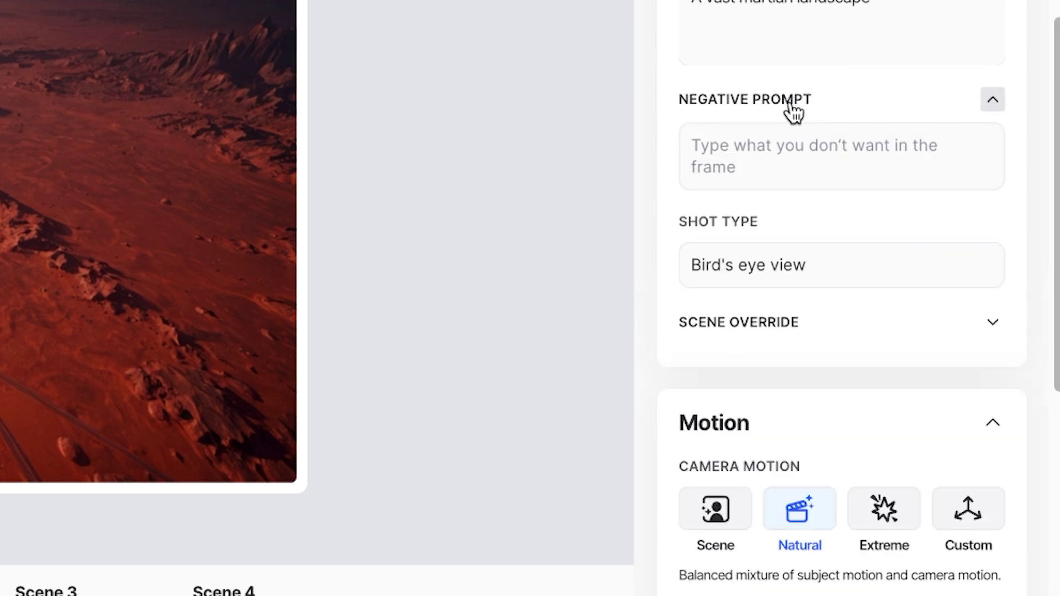
left_click(775, 123)
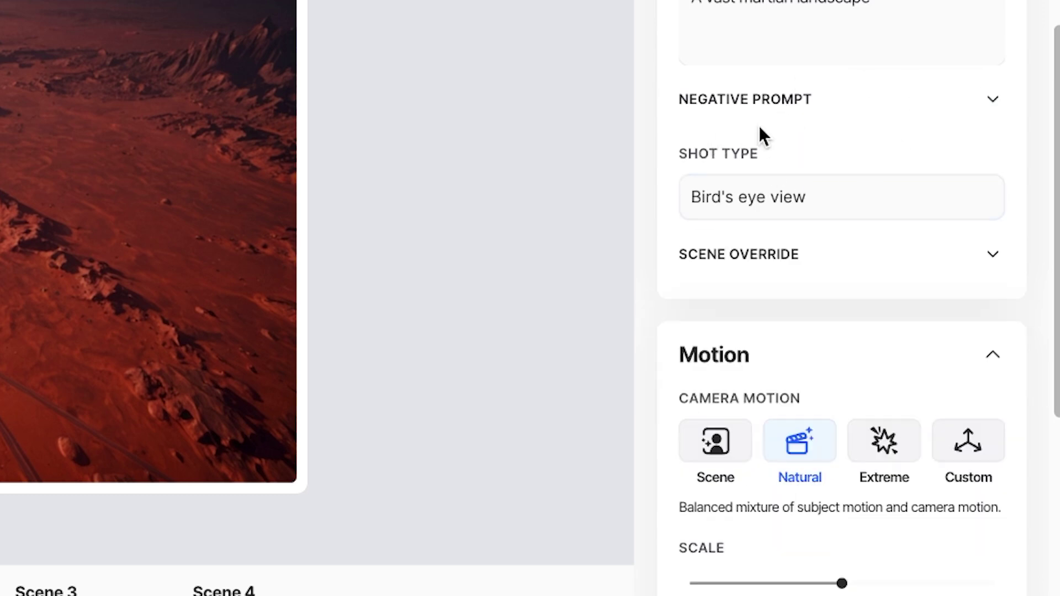
left_click(748, 268)
- Try the Scene, Extreme and Custom camera motions, settling on Natural
scroll(740, 184, "down", 5)
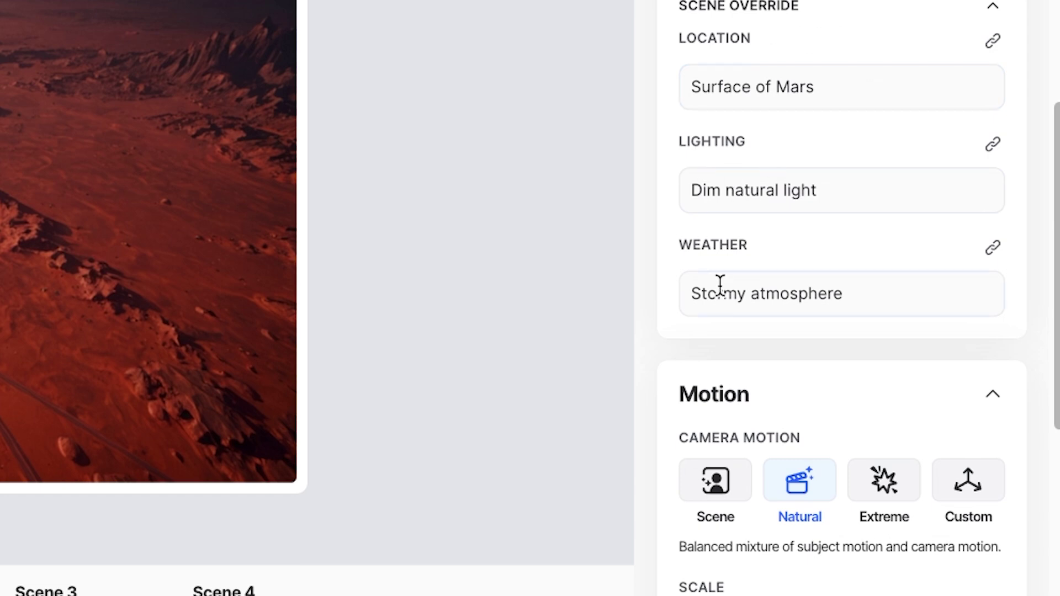
scroll(757, 270, "down", 4)
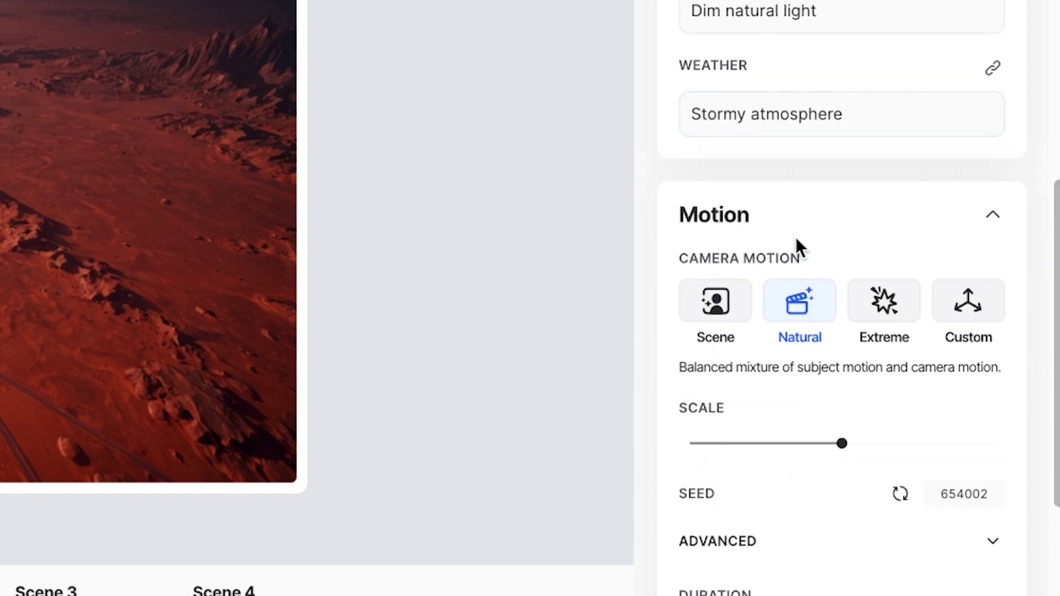
scroll(710, 204, "down", 1)
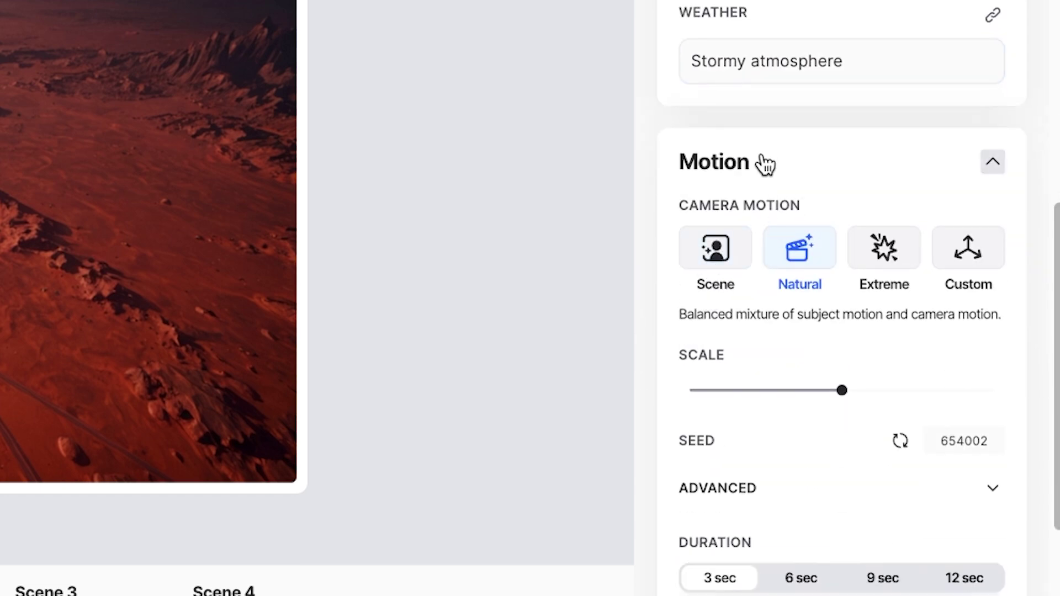
scroll(746, 221, "down", 1)
left_click(714, 251)
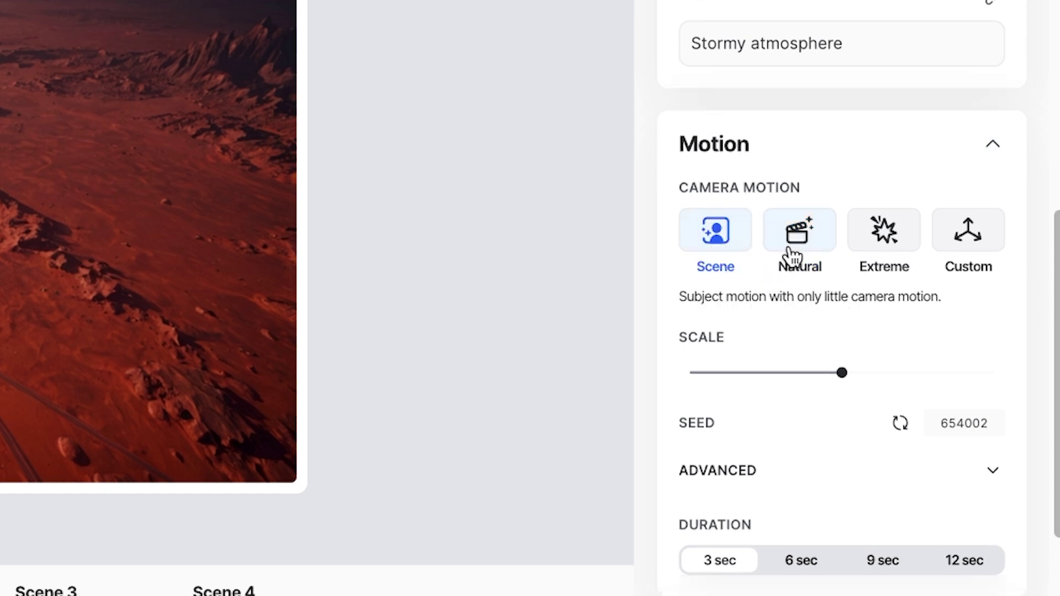
left_click(811, 248)
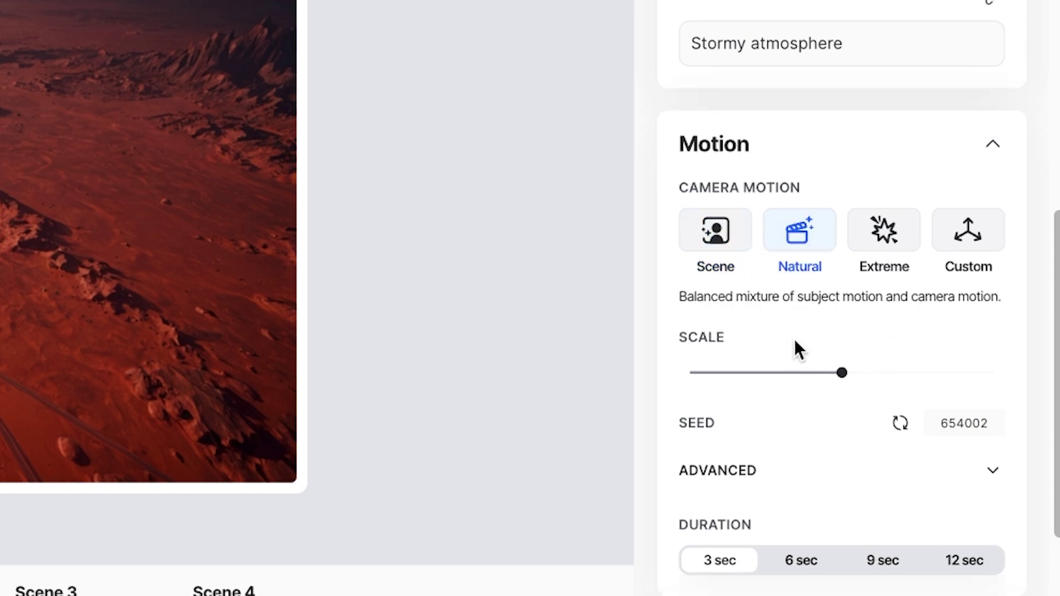
left_click(882, 236)
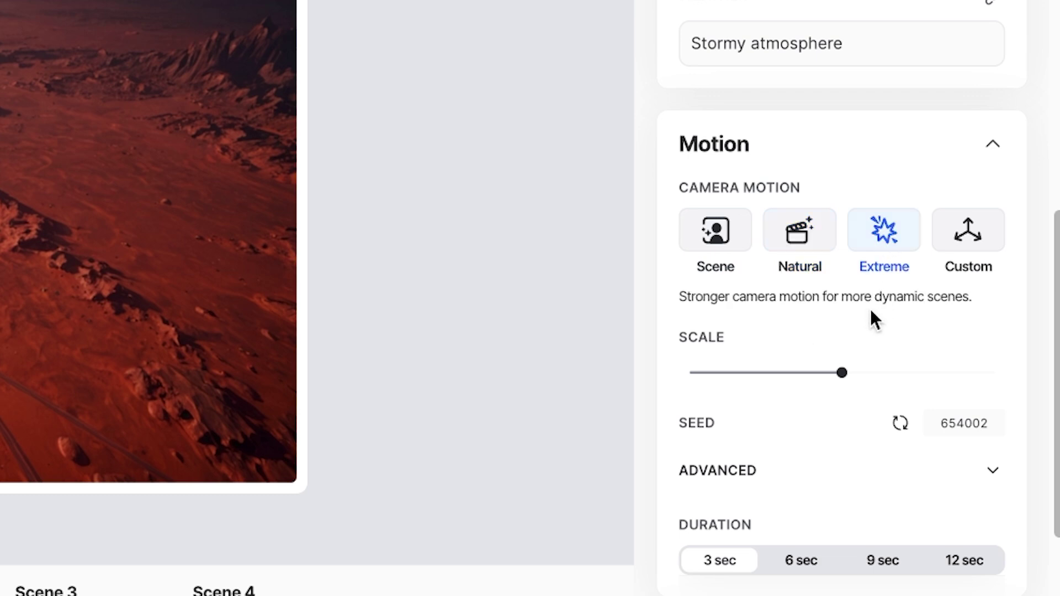
left_click(944, 275)
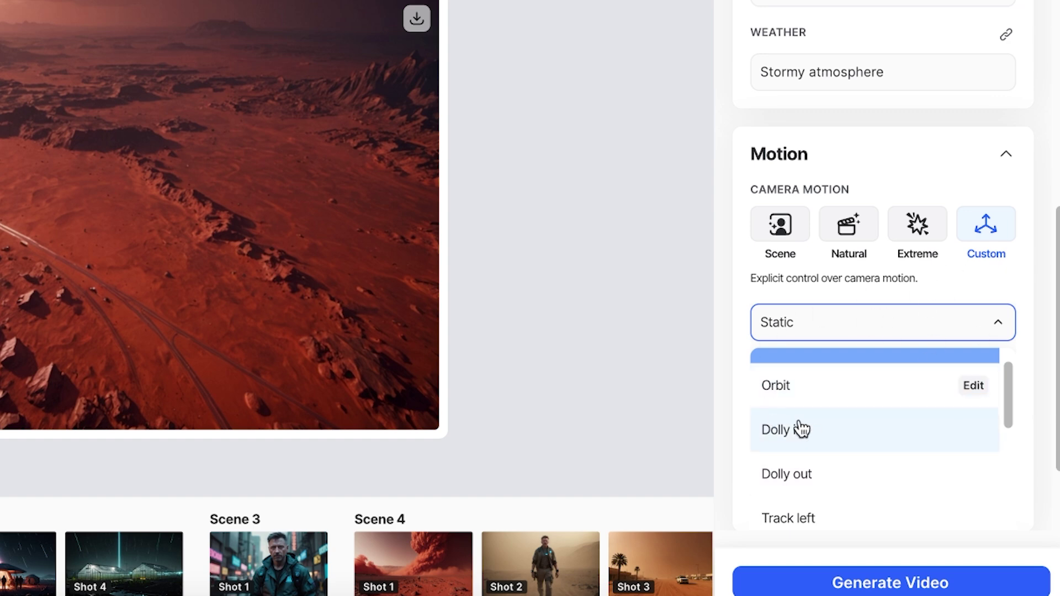
left_click(839, 237)
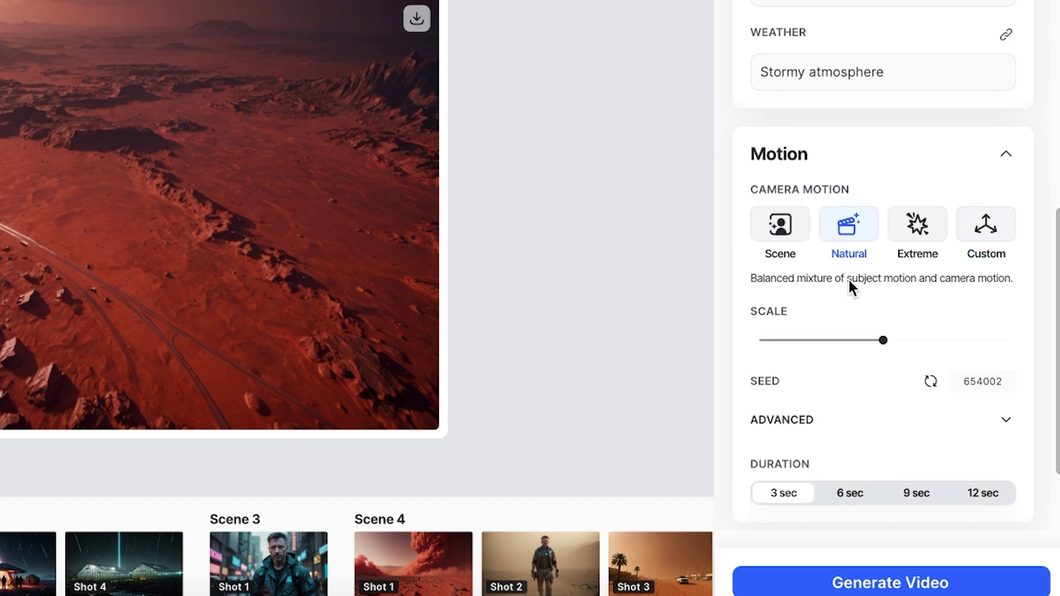
scroll(868, 268, "down", 3)
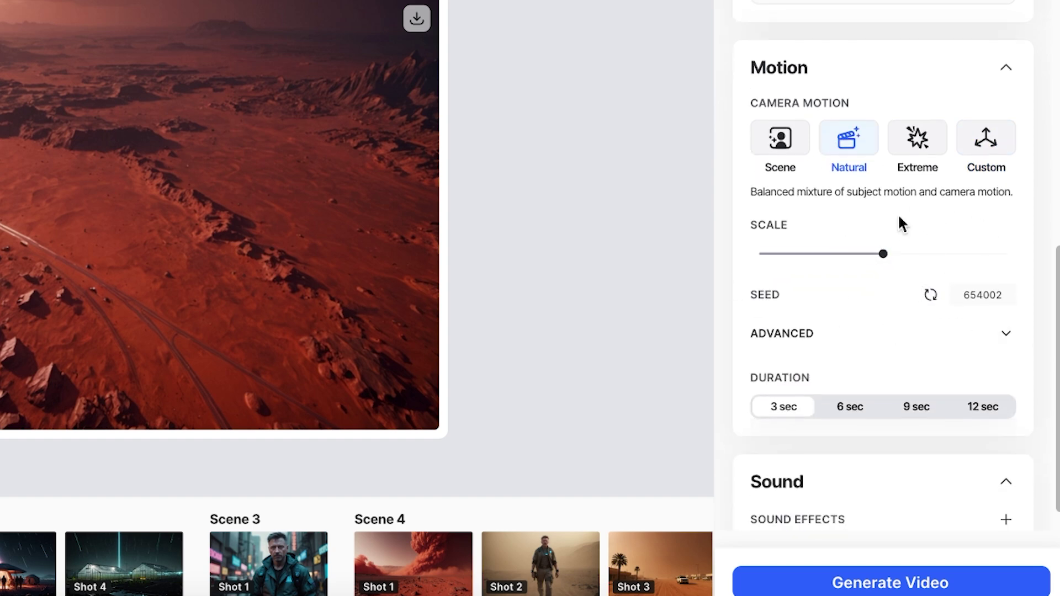
scroll(899, 222, "down", 1)
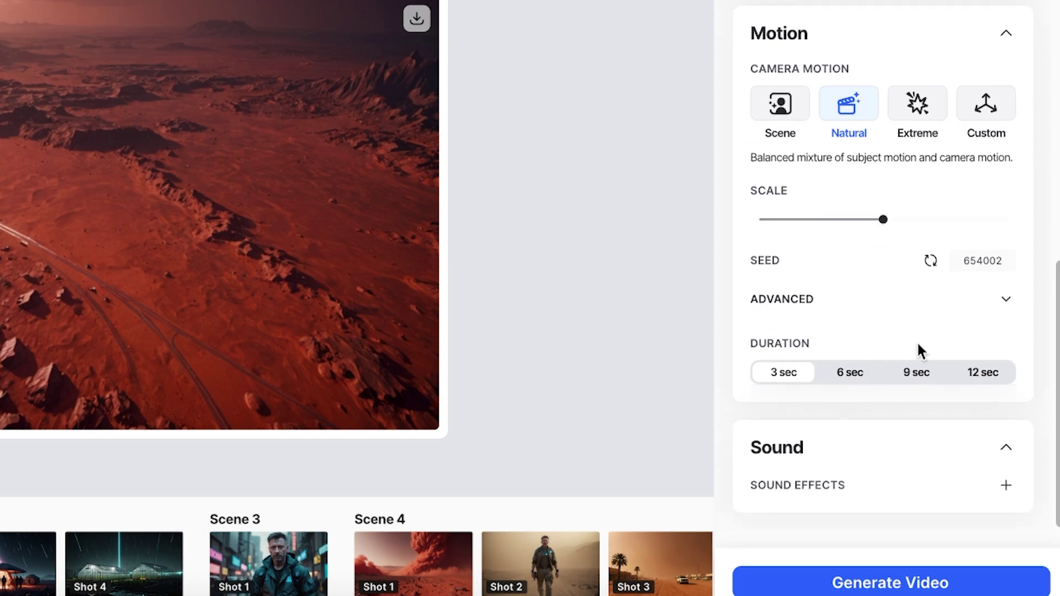
- Render shot 1's video from the second preview, seed 481717, and return to the storyboard
left_click(829, 584)
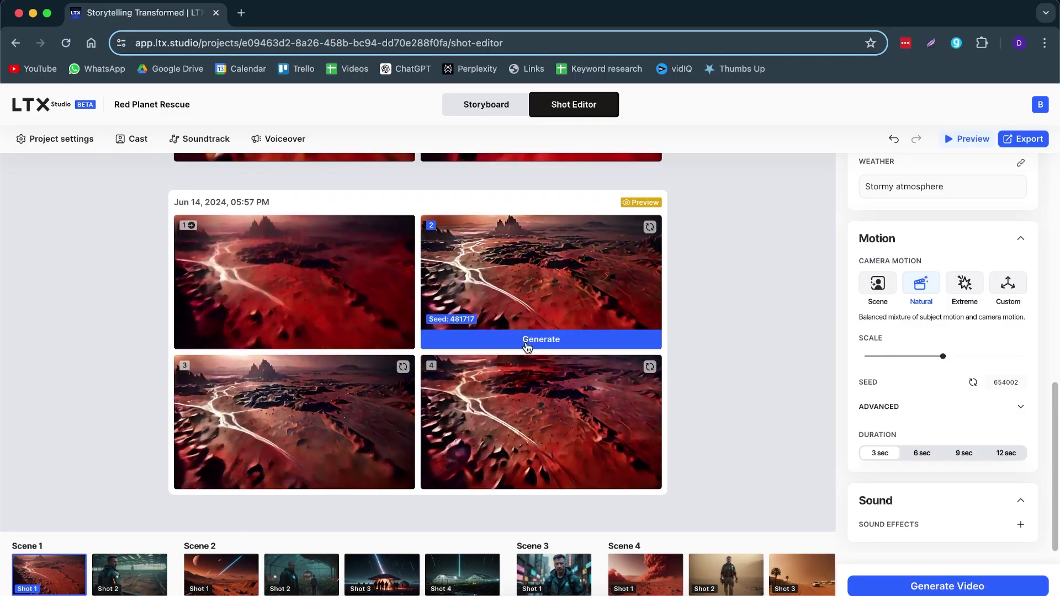
left_click(527, 339)
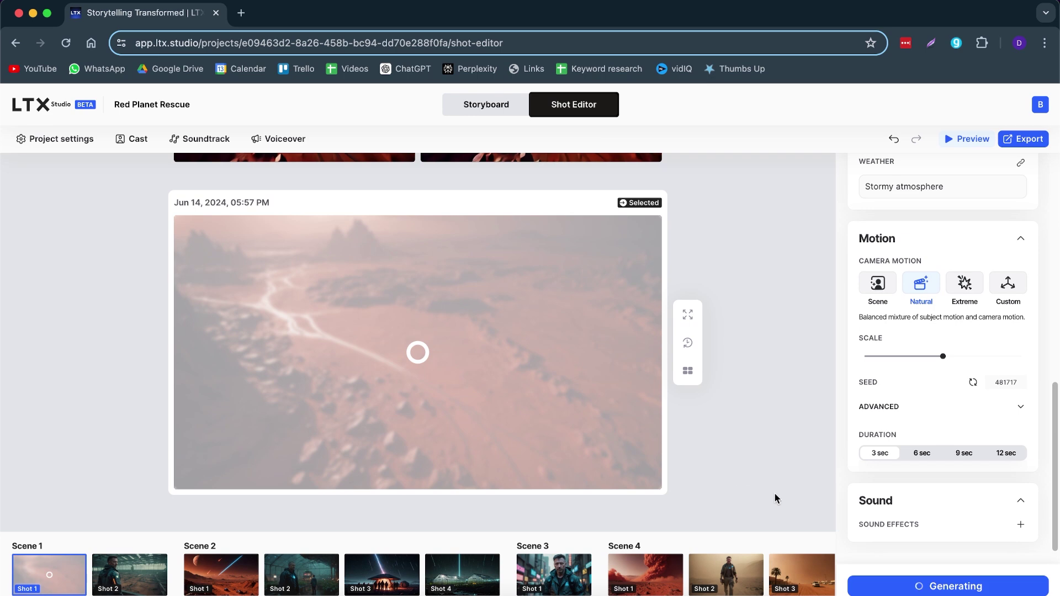
left_click(462, 109)
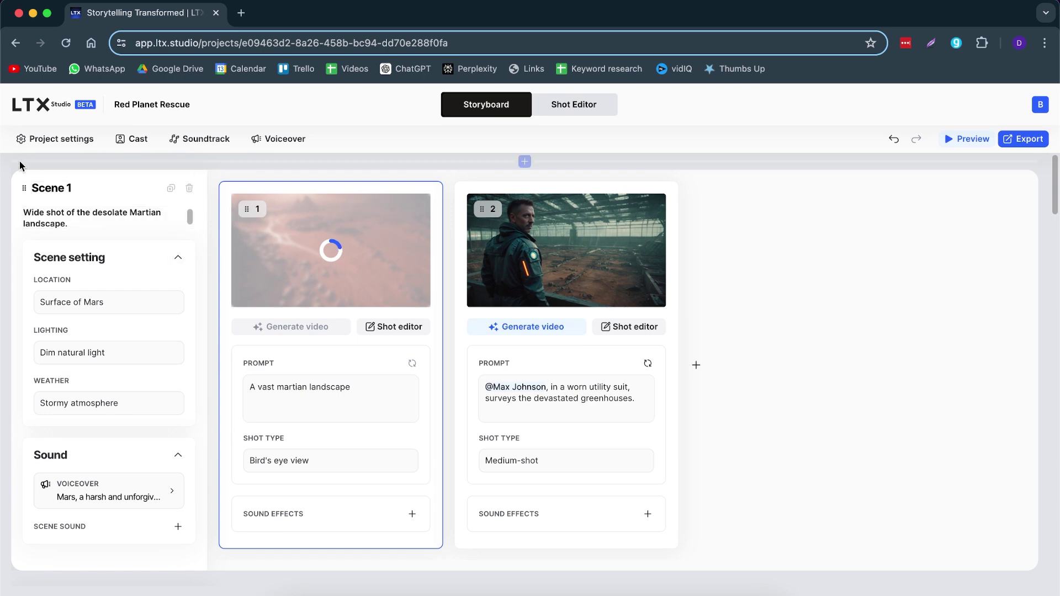
- Scroll down the storyboard past Scenes 1 and 2 to Scene 3's Max close-up
left_click_drag(18, 185, 24, 160)
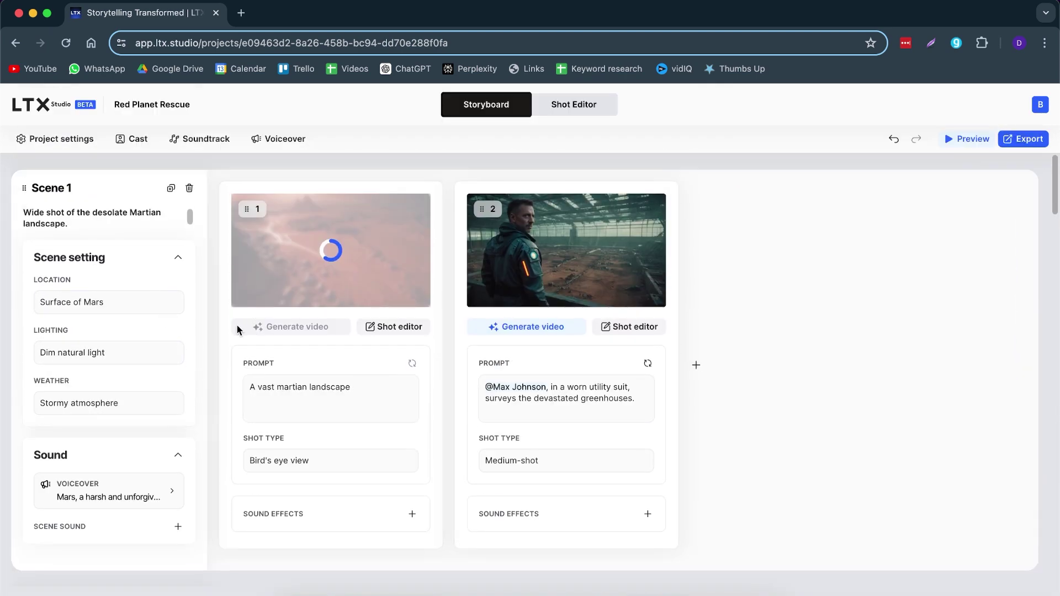
scroll(428, 369, "down", 4)
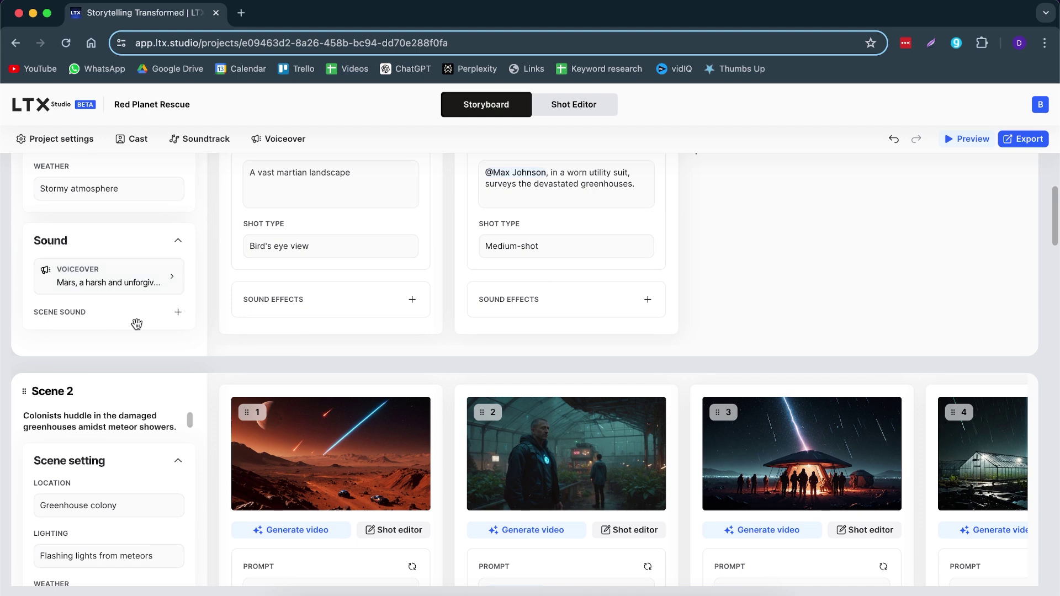
scroll(266, 339, "up", 4)
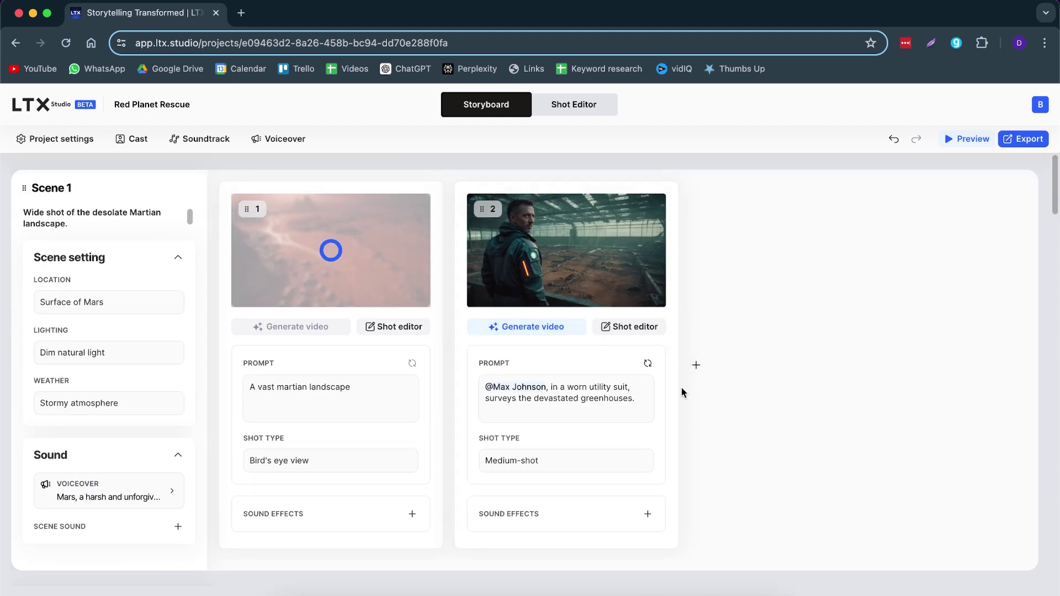
scroll(690, 334, "down", 8)
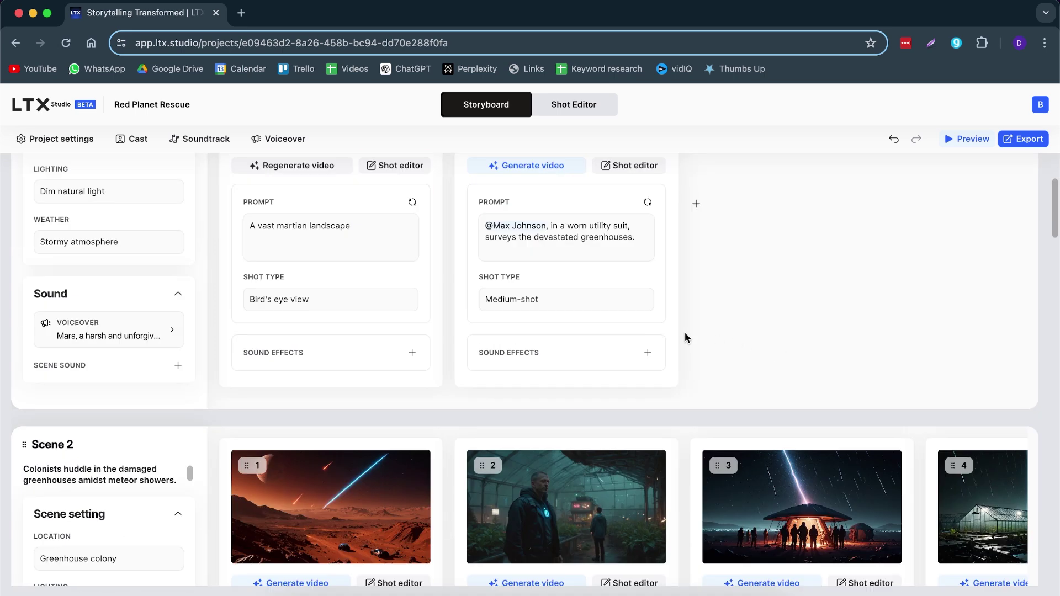
scroll(717, 328, "down", 4)
scroll(655, 382, "up", 4)
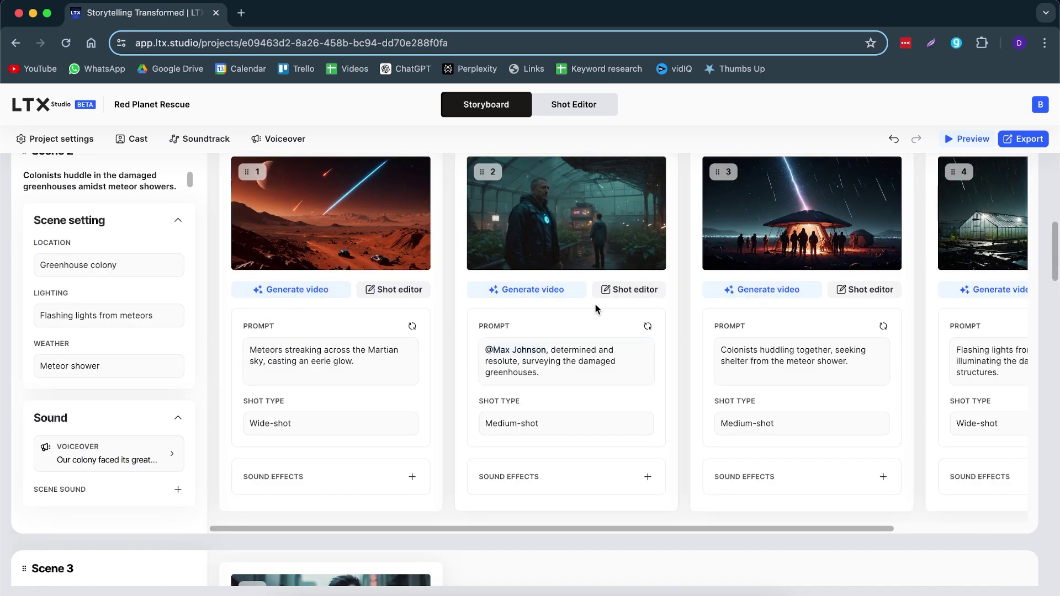
scroll(591, 301, "down", 5)
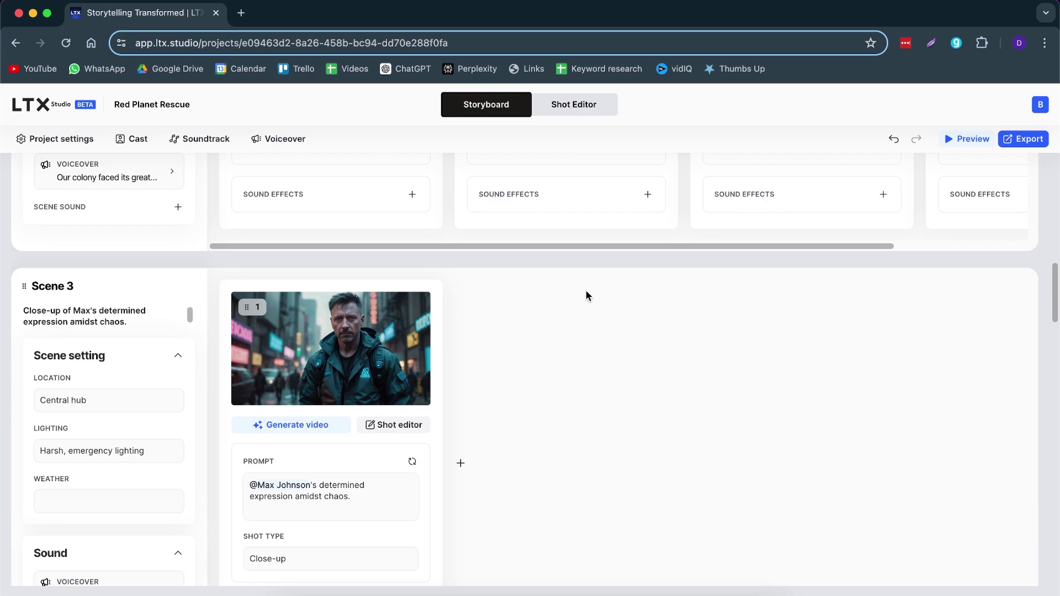
scroll(621, 247, "down", 4)
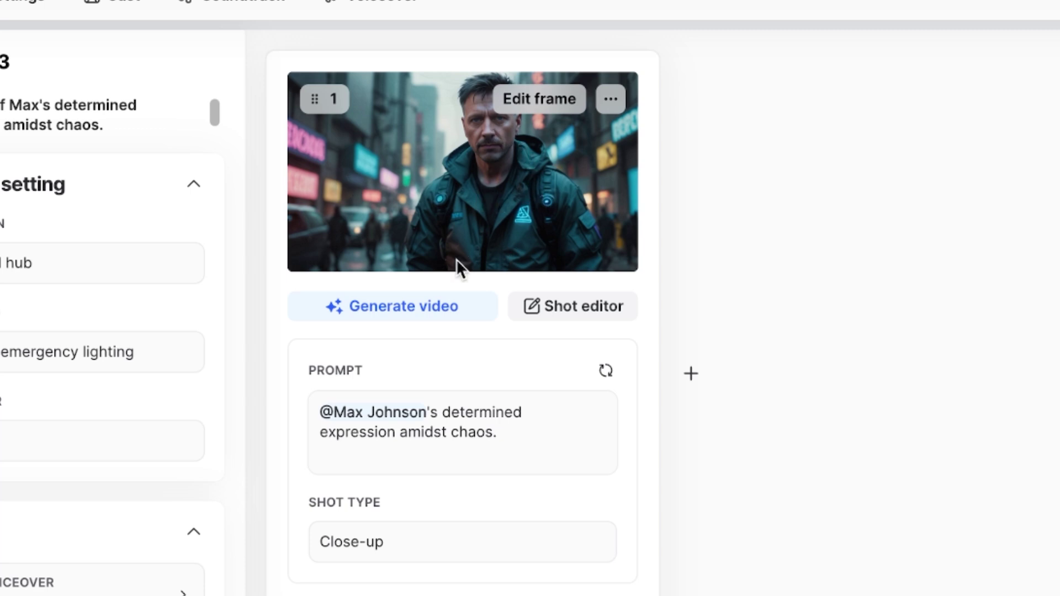
- End Scene 3's close-up prompt with 'on mars with meteor shower behind him' and regenerate its frame
left_click(510, 441)
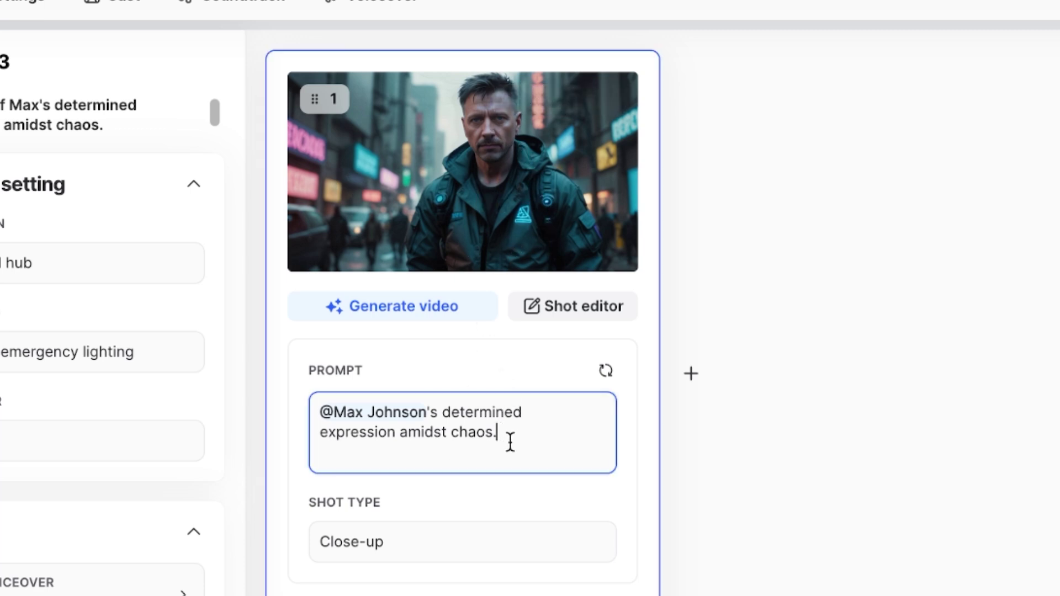
left_click_drag(497, 434, 390, 440)
key("End")
key("BackSpace")
type("on ma")
key("Return")
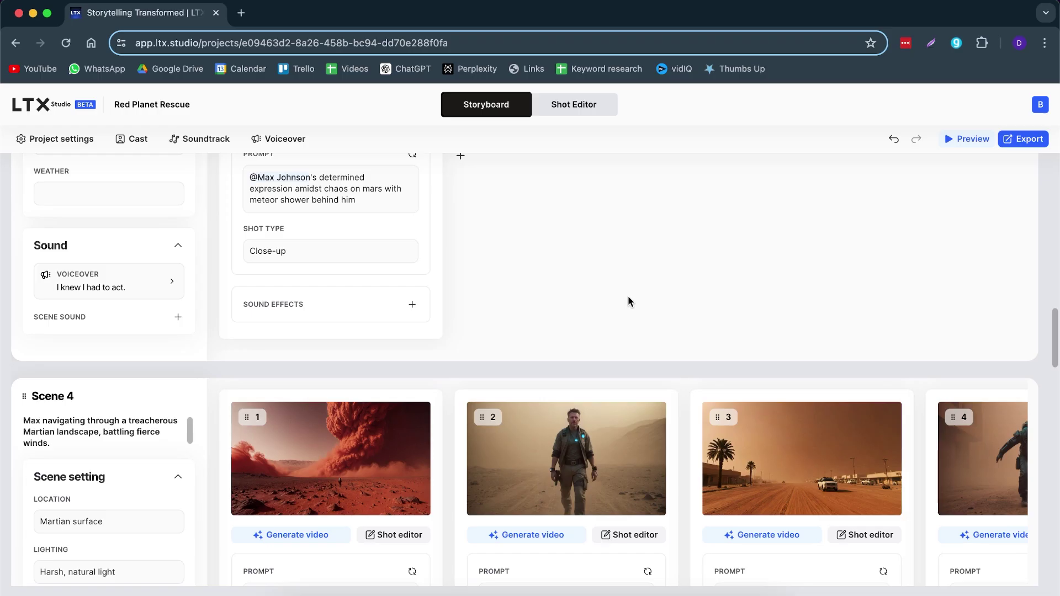
scroll(626, 298, "down", 8)
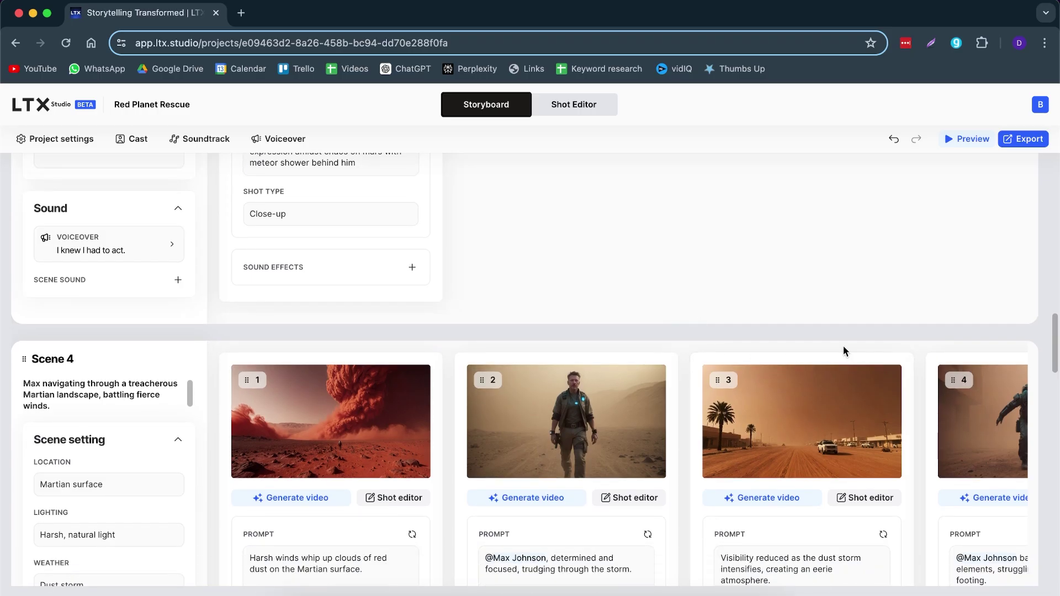
scroll(604, 432, "down", 4)
scroll(604, 433, "up", 20)
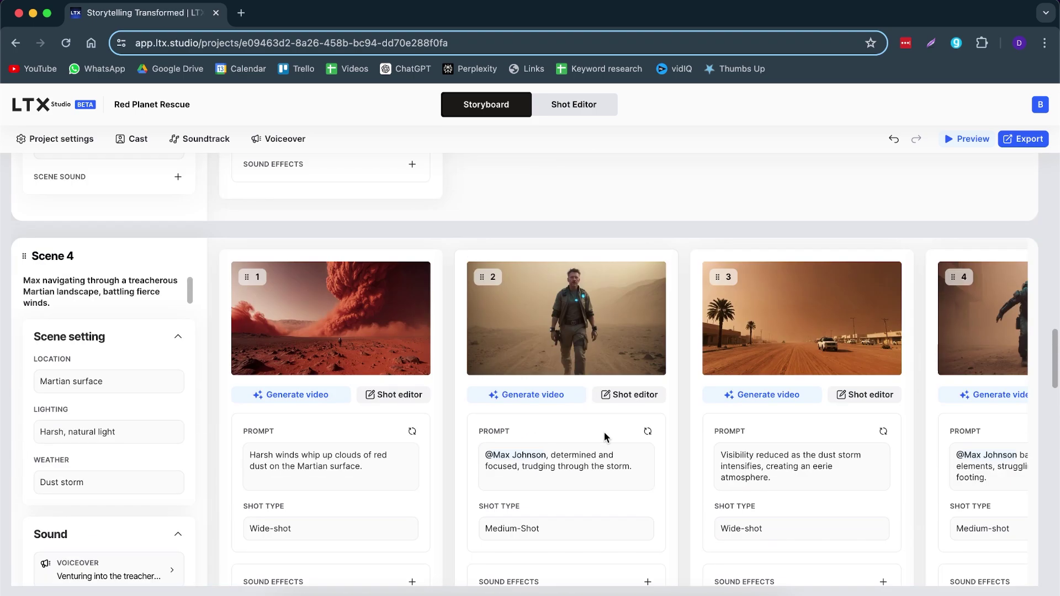
scroll(719, 238, "up", 5)
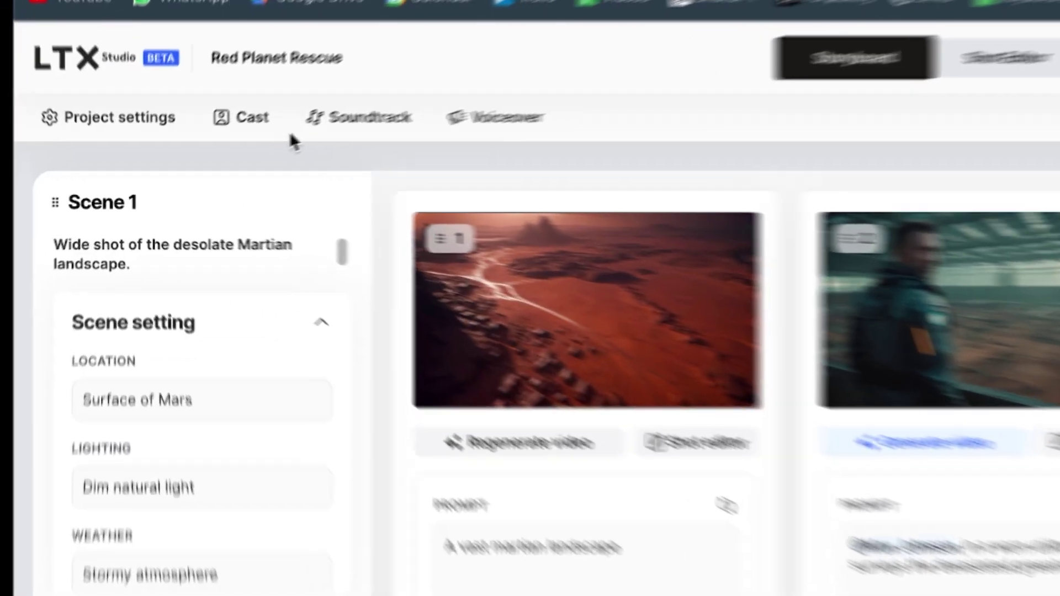
left_click(206, 138)
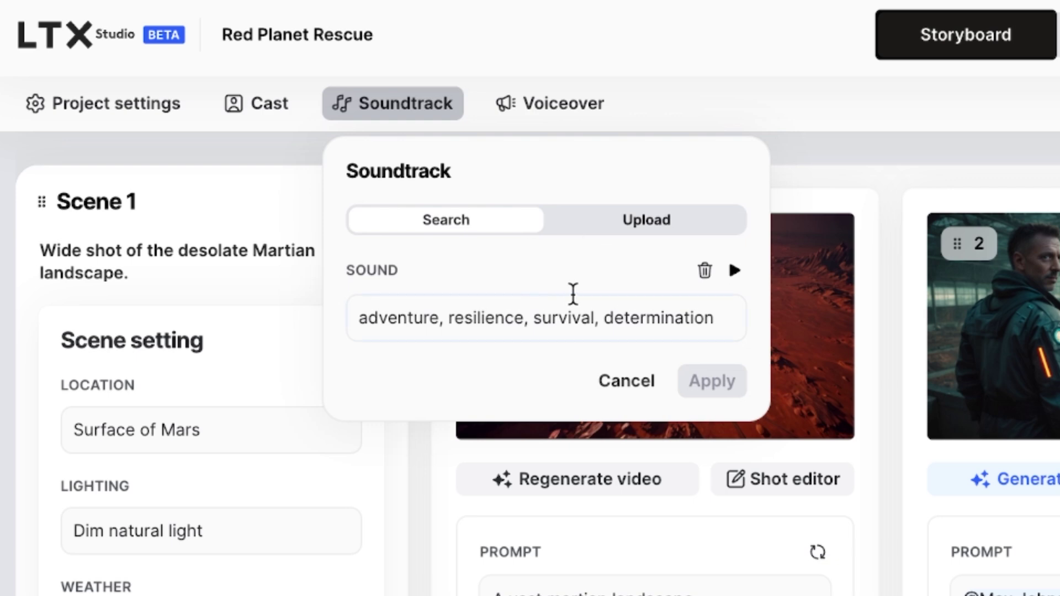
left_click(671, 234)
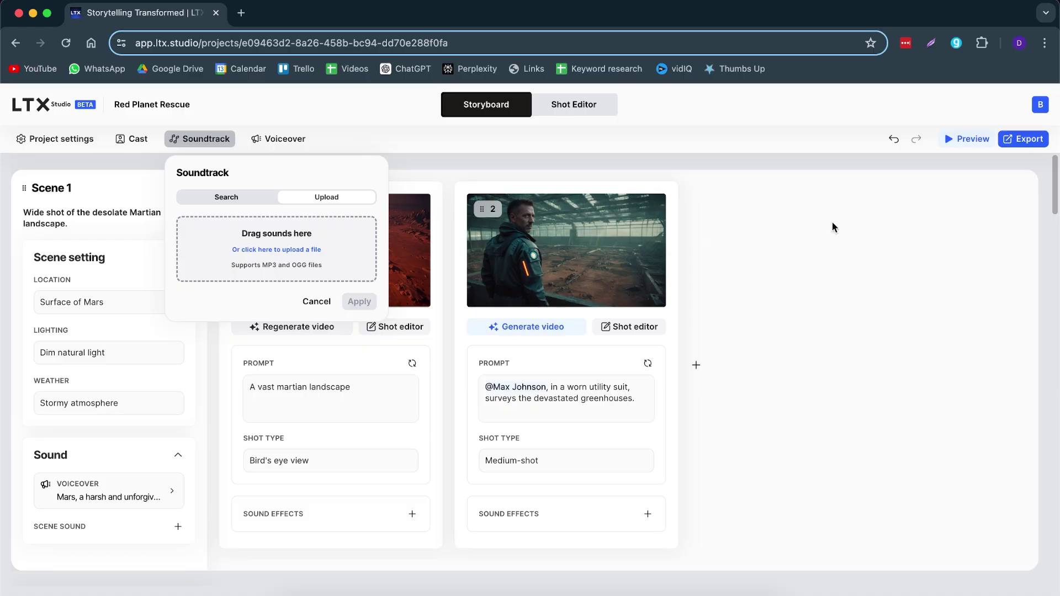
- Close the soundtrack options and queue all remaining static shots to render with Generate missing shots
left_click(830, 227)
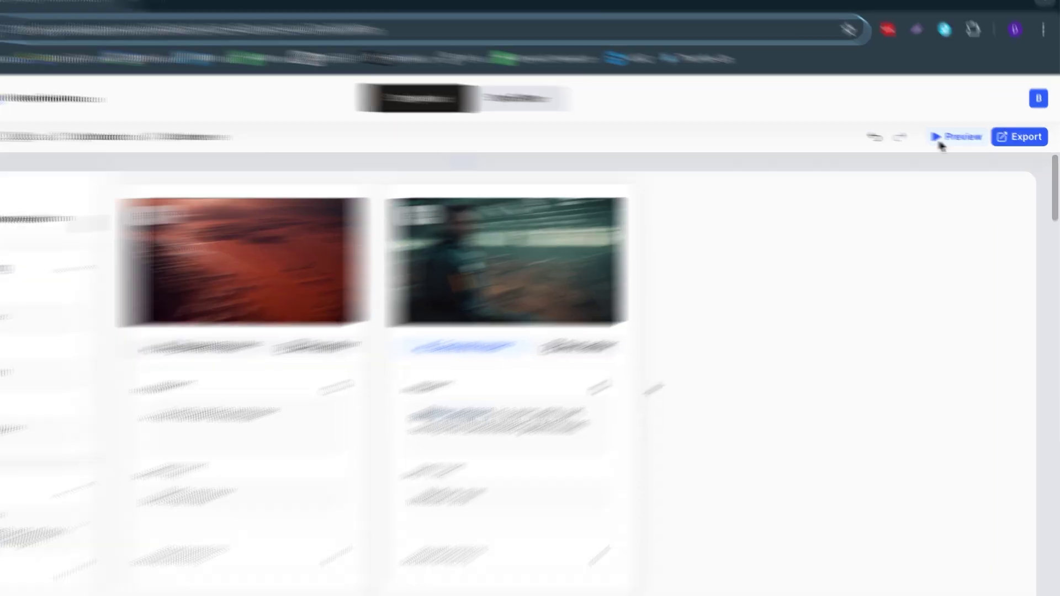
left_click(1033, 141)
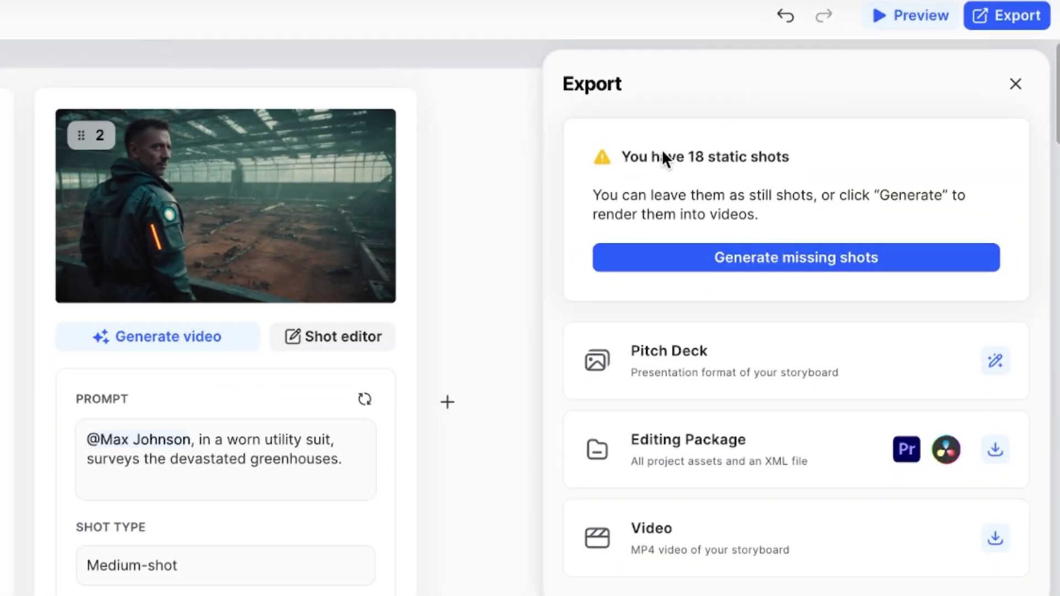
left_click(785, 268)
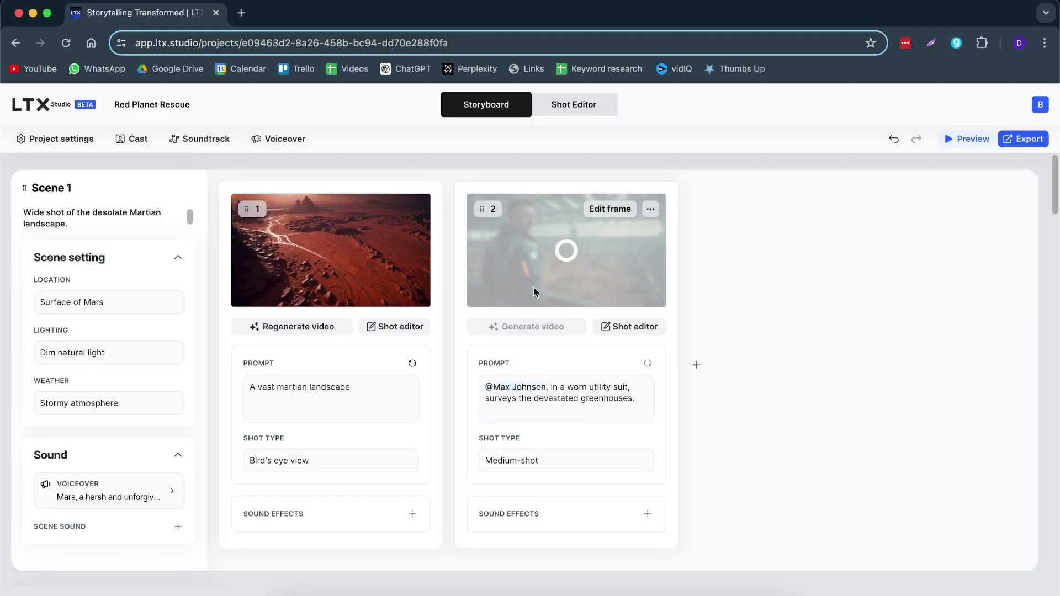
scroll(533, 293, "down", 15)
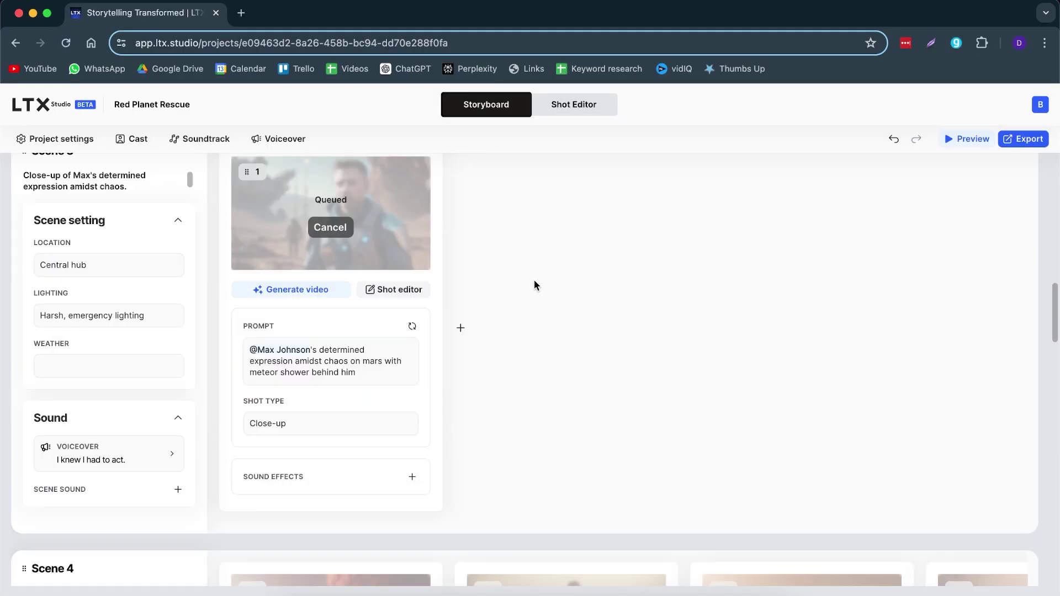
scroll(534, 285, "up", 5)
left_click(1009, 142)
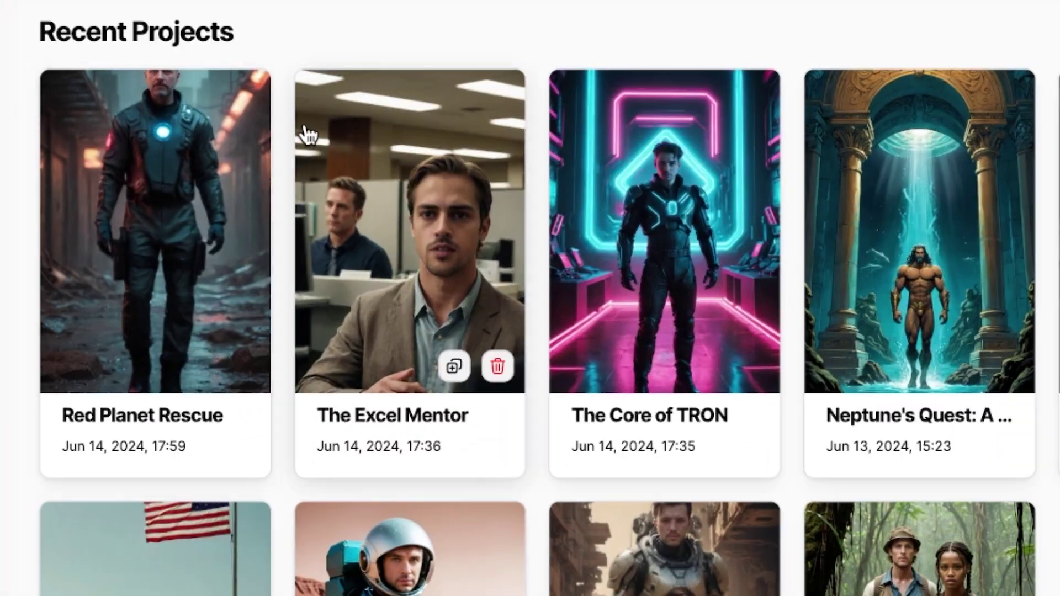
- Open The Excel Mentor project from the Recent Projects gallery
mouse_move(152, 176)
mouse_move(516, 338)
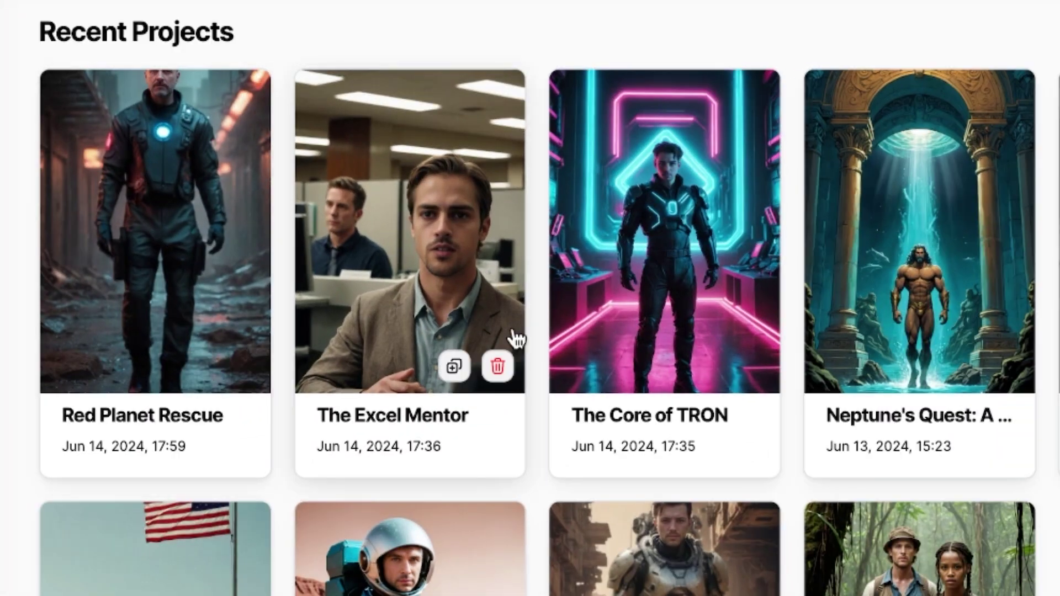
left_click(429, 166)
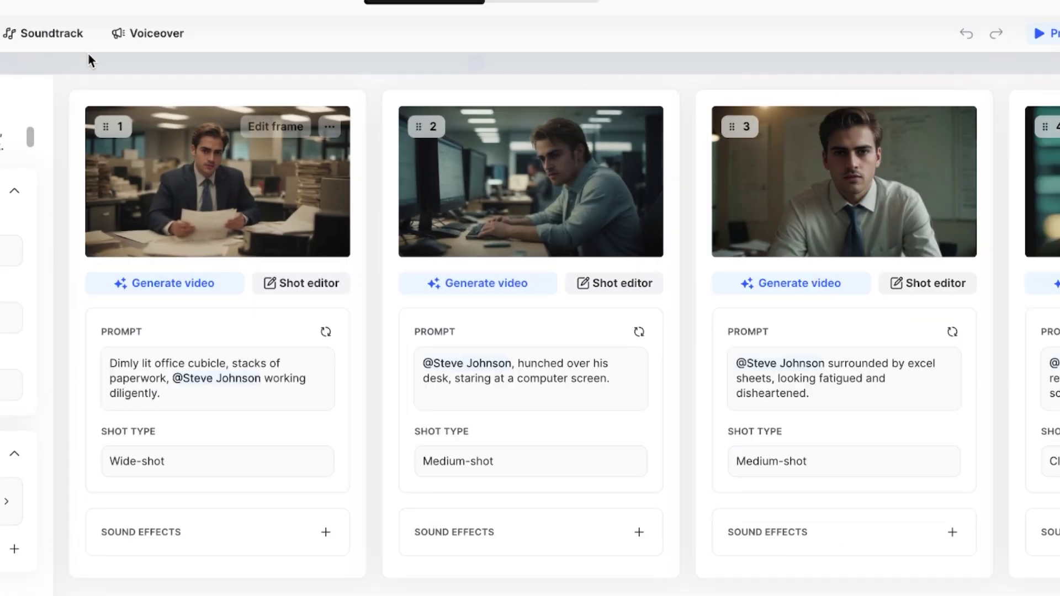
- Review the cast and the office worker's details without changes, then scroll to Scene 2's coffee-shop shots
left_click(1, 33)
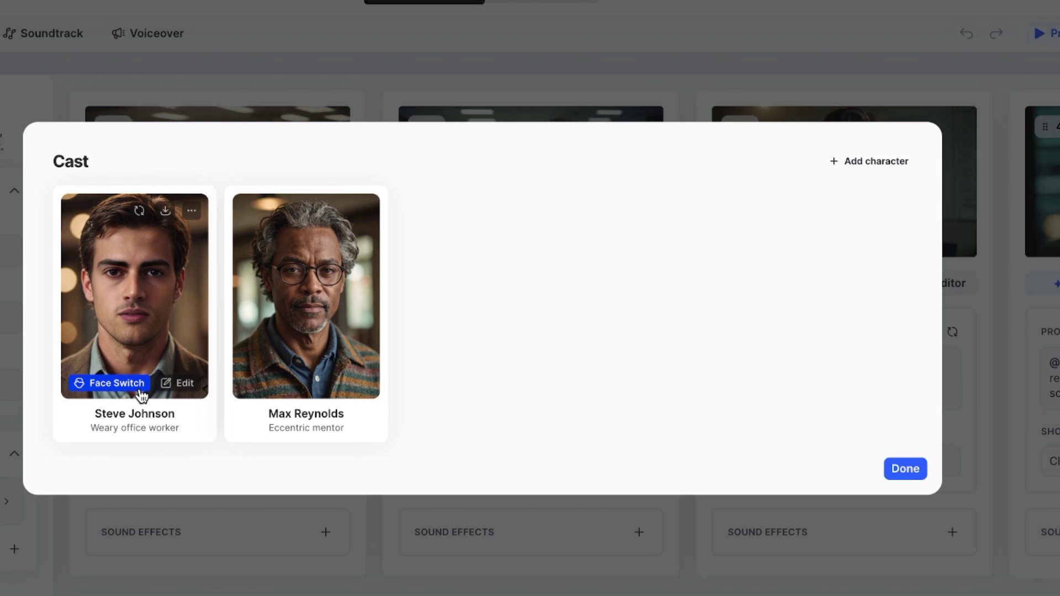
left_click(178, 383)
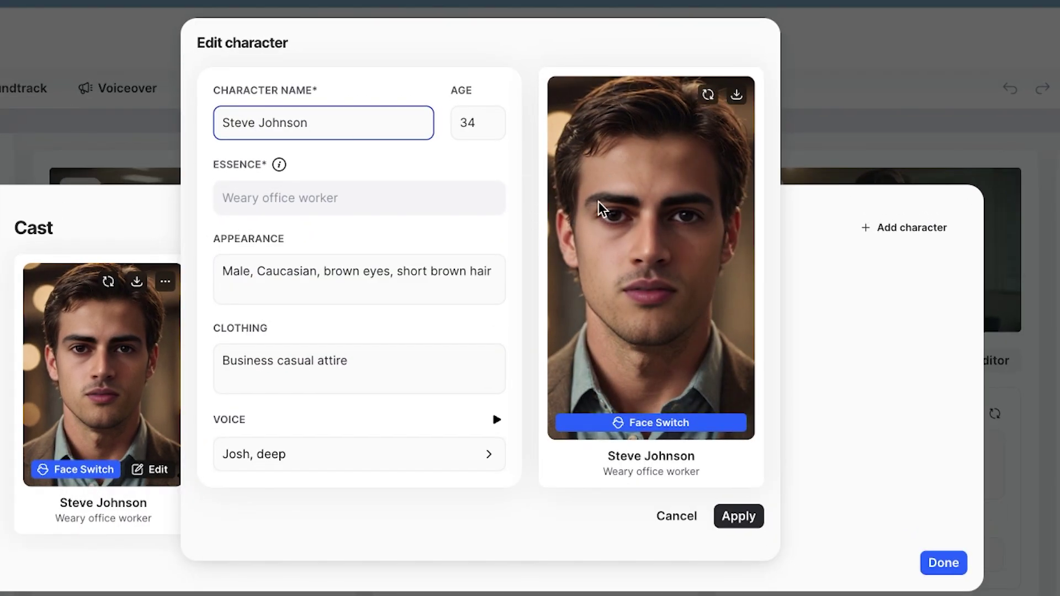
left_click(781, 343)
key("Escape")
scroll(883, 249, "down", 1)
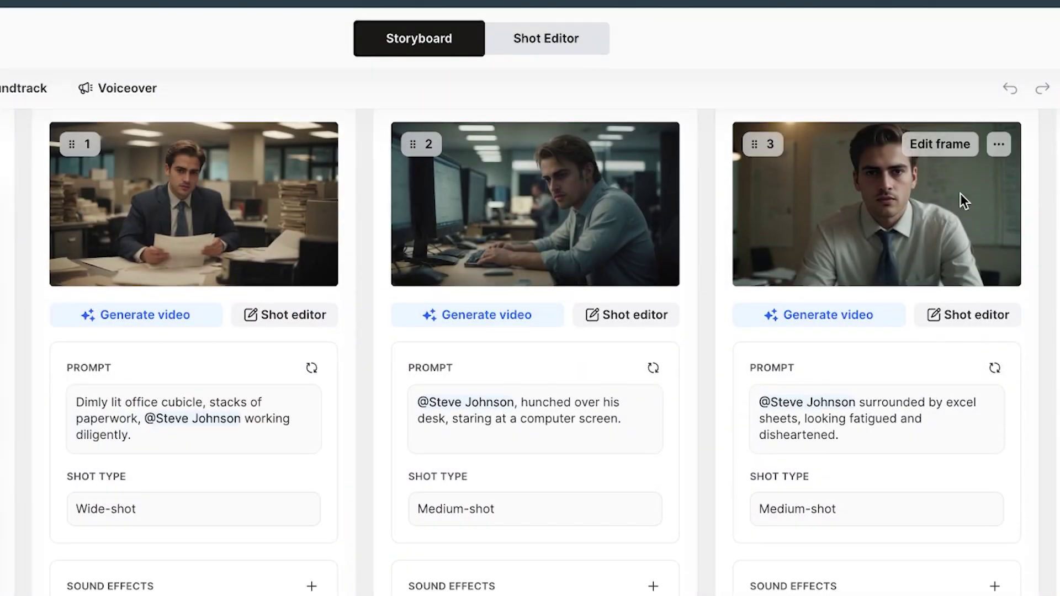
mouse_move(166, 190)
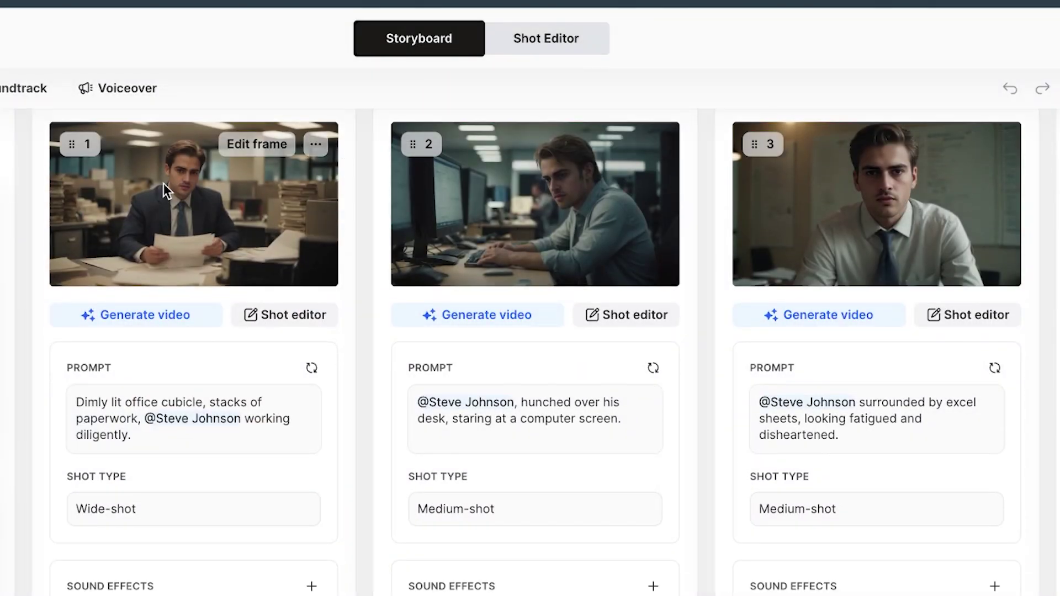
scroll(350, 303, "down", 8)
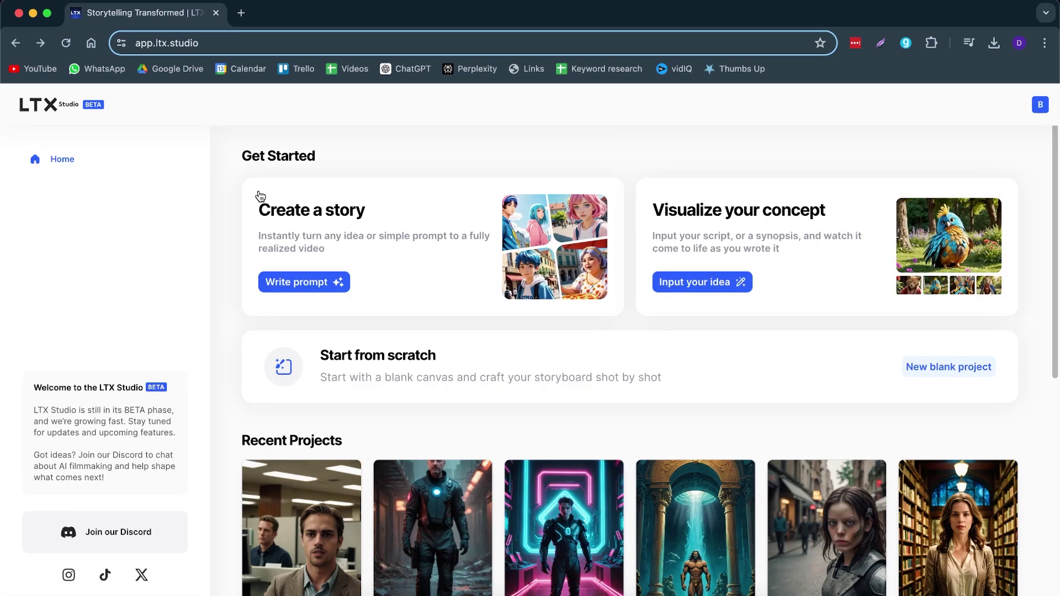
- Open the Neptune's Quest: A Tale of Atlantis project from the gallery
scroll(565, 255, "down", 4)
scroll(531, 266, "down", 1)
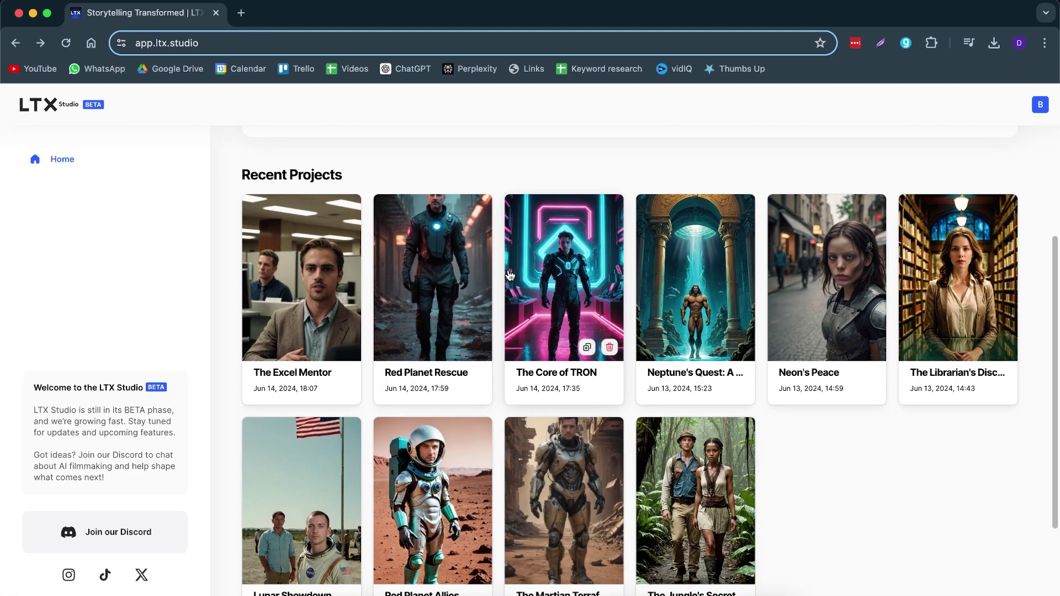
scroll(516, 263, "down", 1)
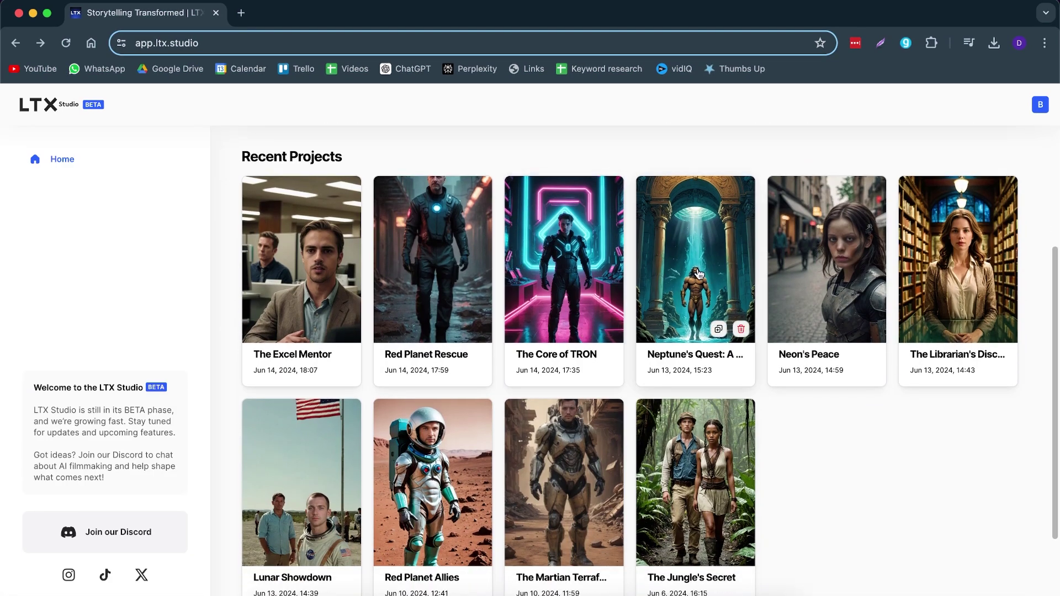
left_click(698, 274)
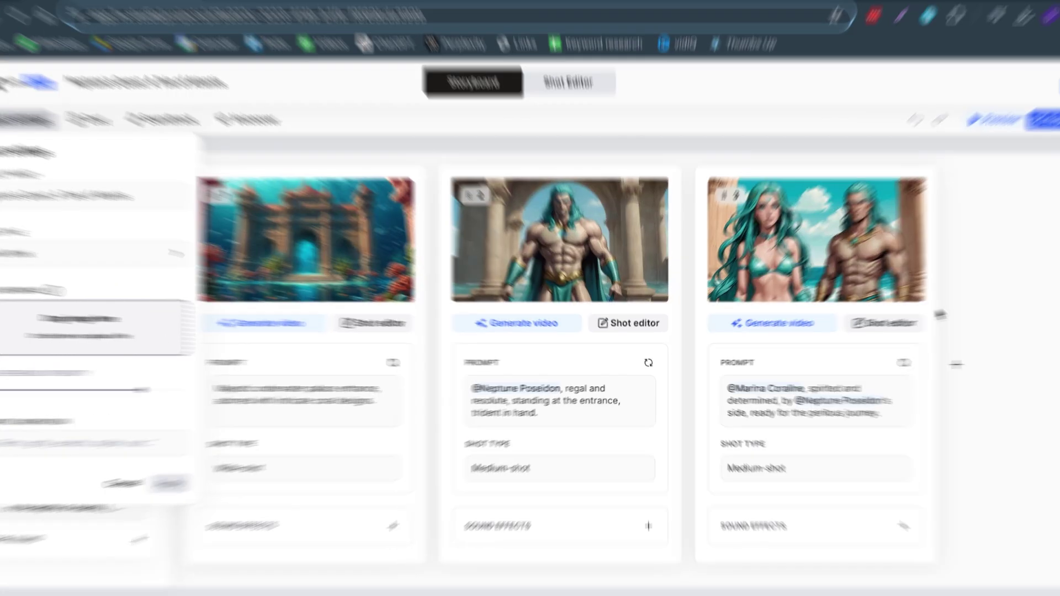
- View shot 3 in the Shot Editor, then return to the storyboard overview
scroll(743, 263, "down", 1)
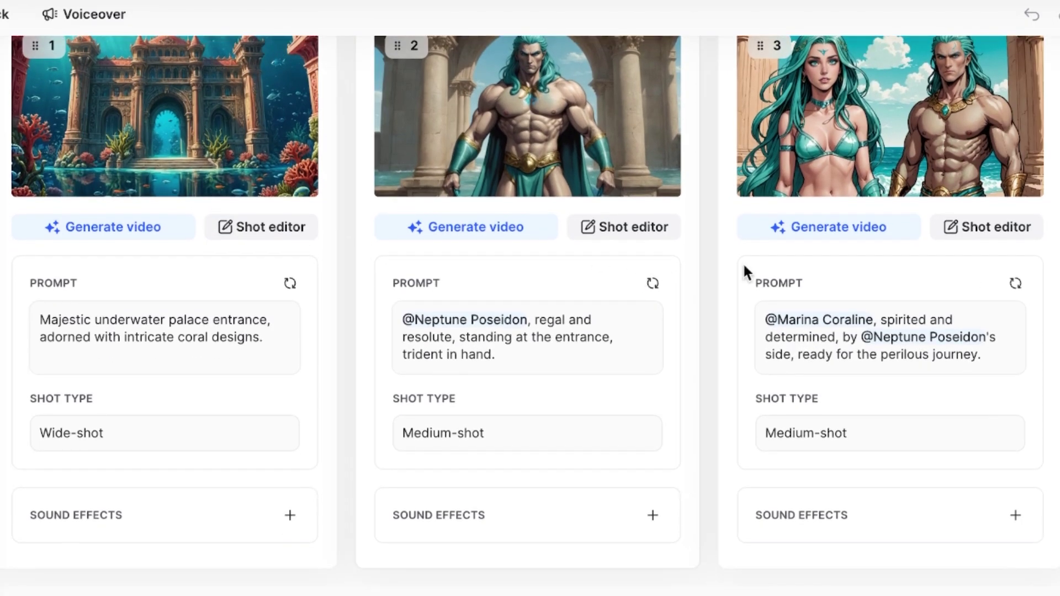
scroll(937, 237, "up", 2)
left_click(943, 236)
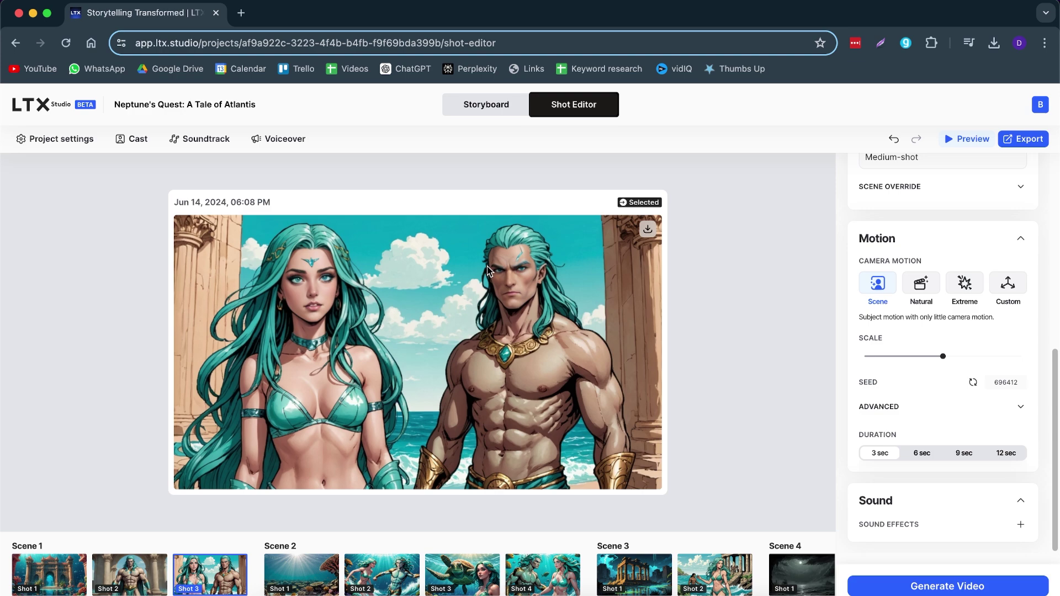
key("Escape")
scroll(690, 265, "down", 10)
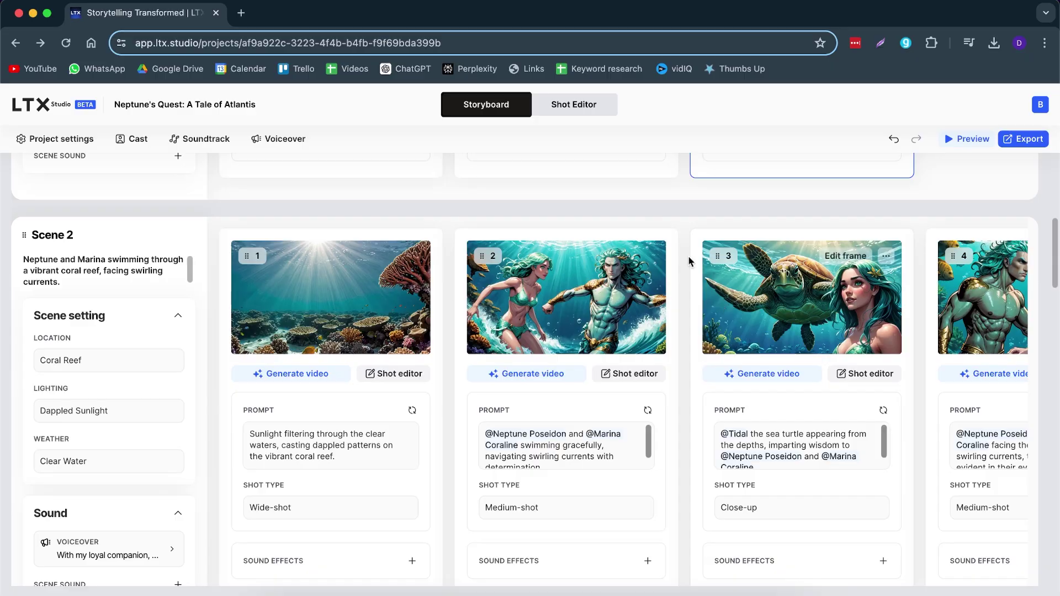
scroll(780, 276, "down", 4)
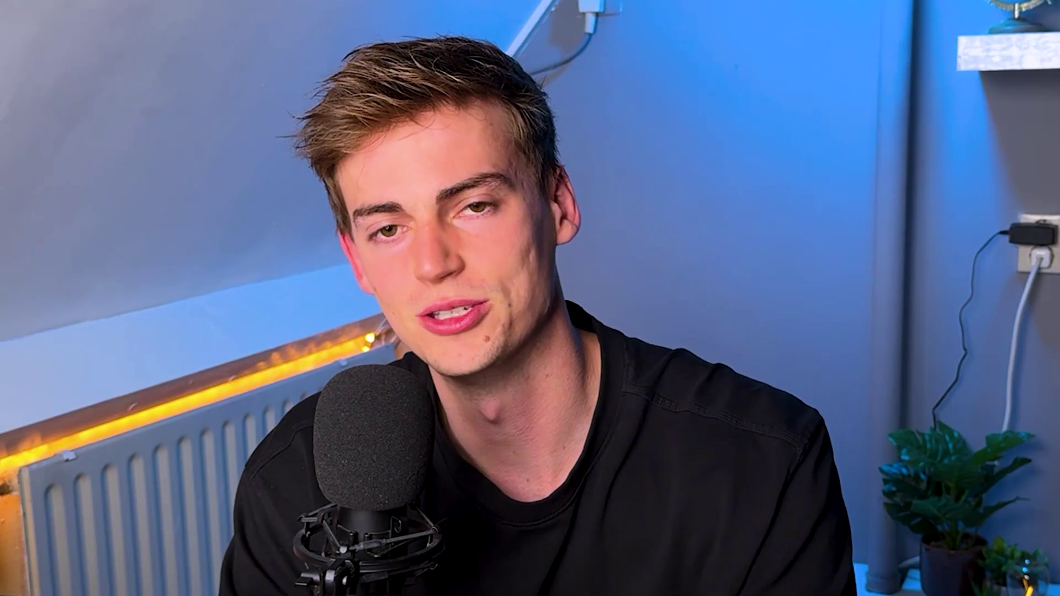